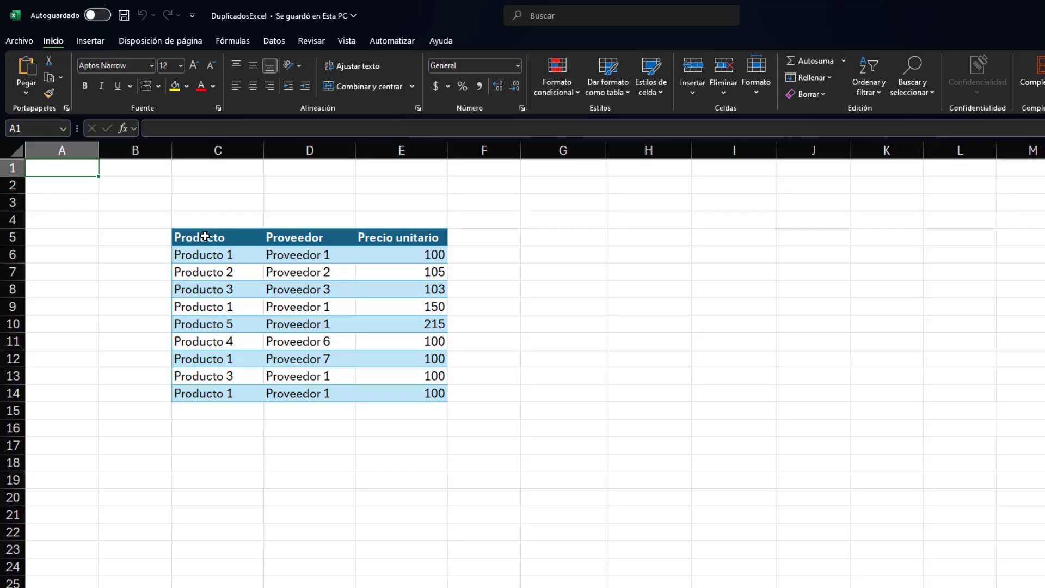
Preview a duplicate-values highlight rule on the Producto cells C6:C14 and cancel it
click(210, 251)
drag(209, 251, 224, 393)
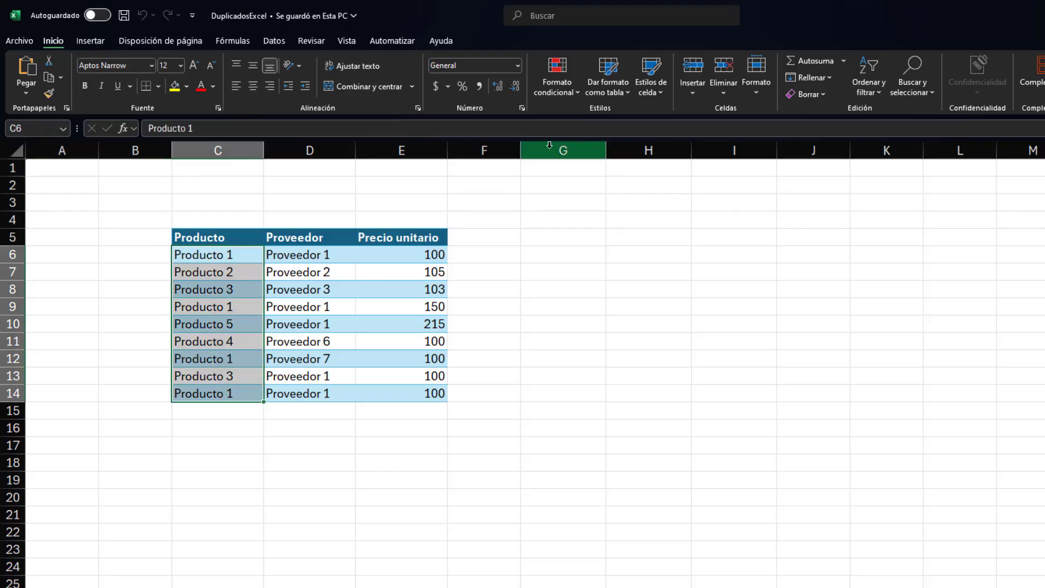
click(575, 95)
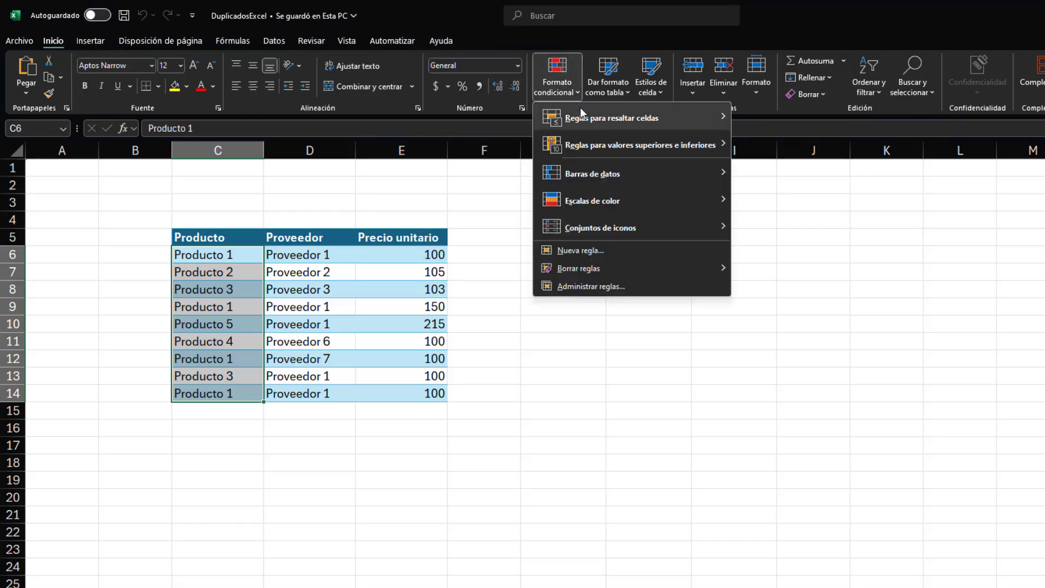
mouse_move(581, 120)
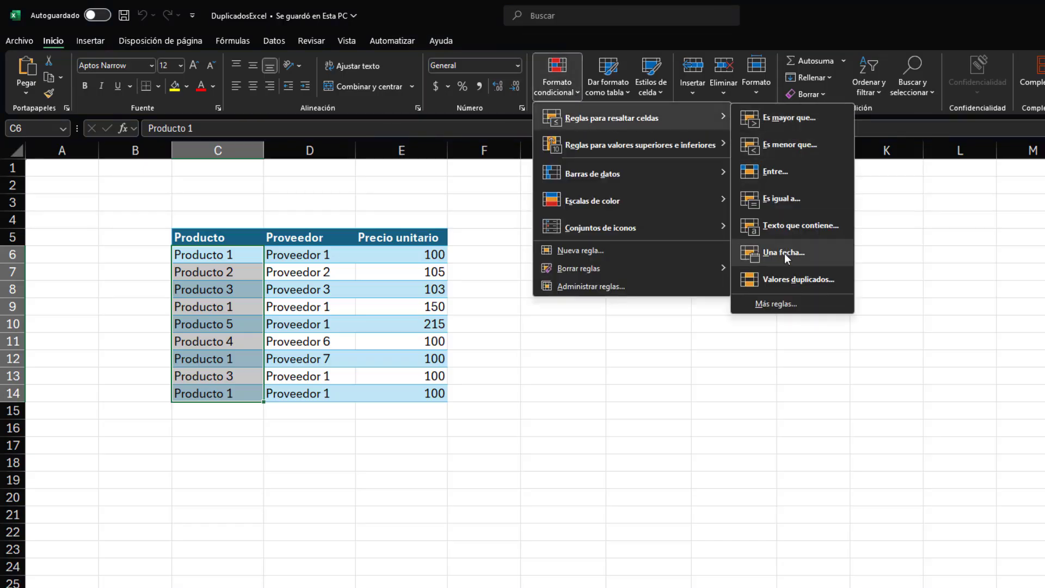
click(790, 281)
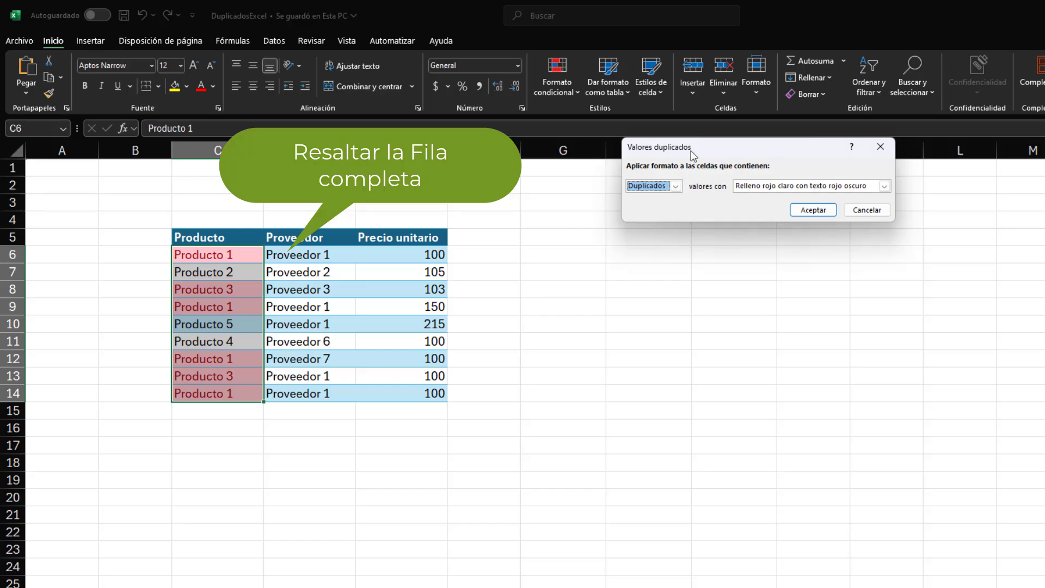
click(877, 212)
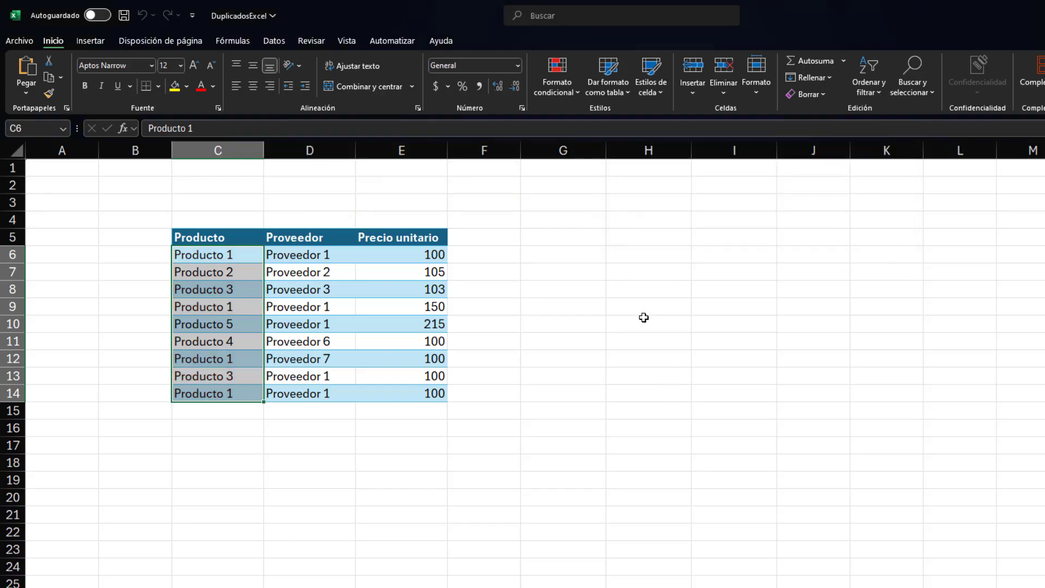
Preview the duplicate-values highlight rule on the full table data C6:E14 and cancel it
click(450, 341)
click(178, 261)
drag(228, 272, 394, 392)
click(576, 94)
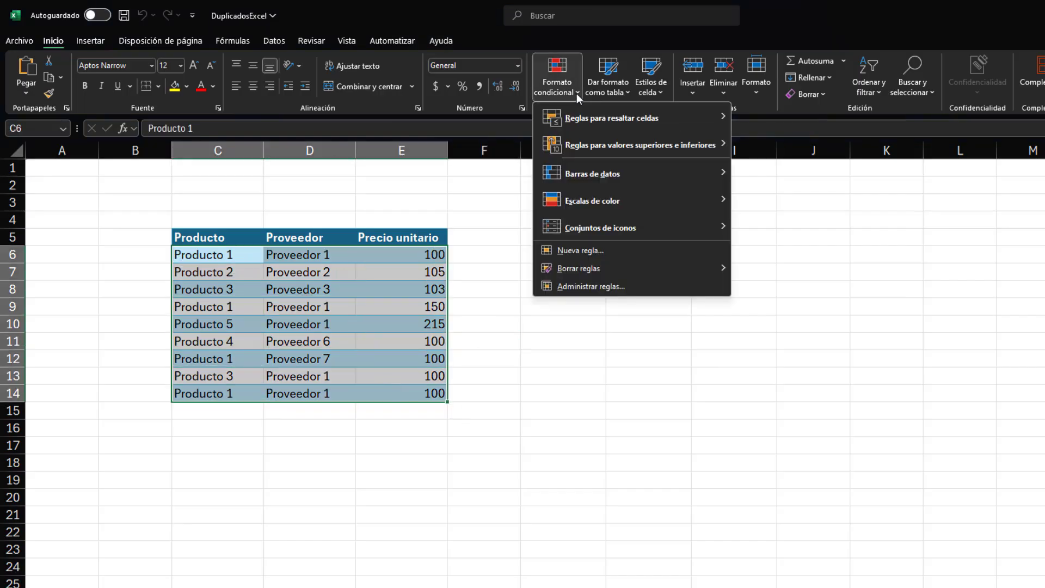
mouse_move(580, 123)
click(813, 281)
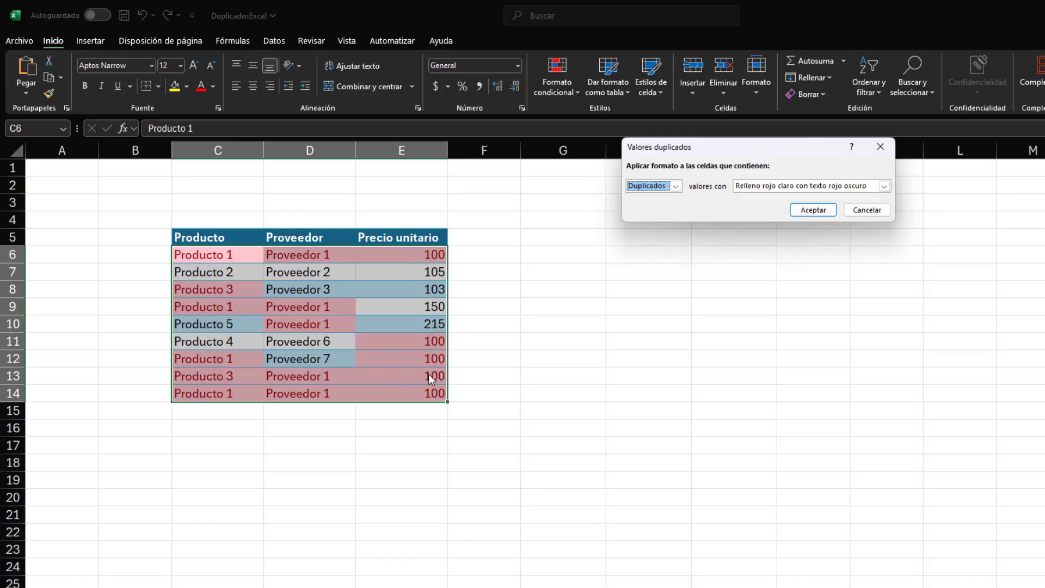
click(871, 210)
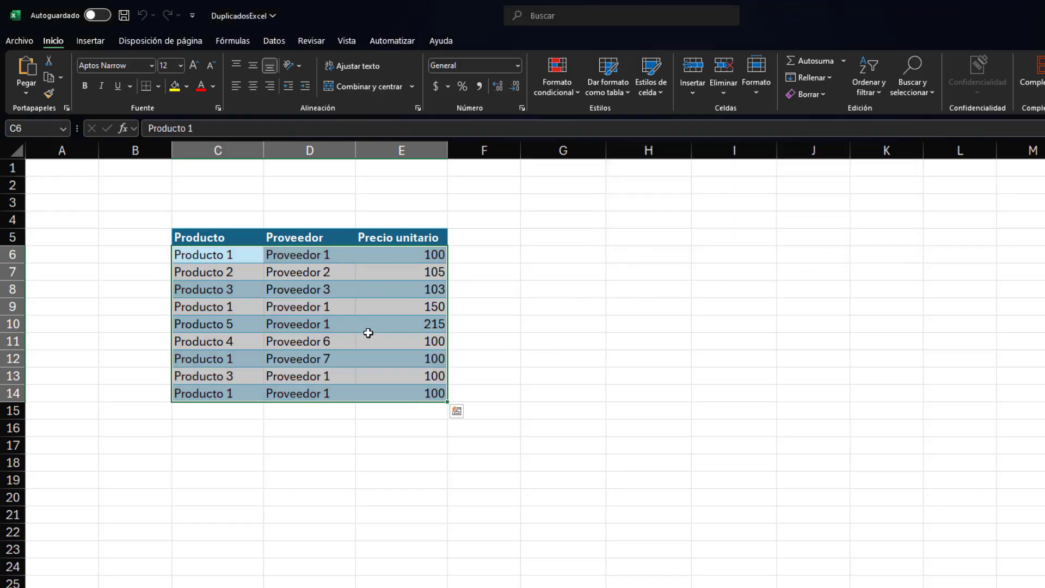
drag(215, 255, 415, 256)
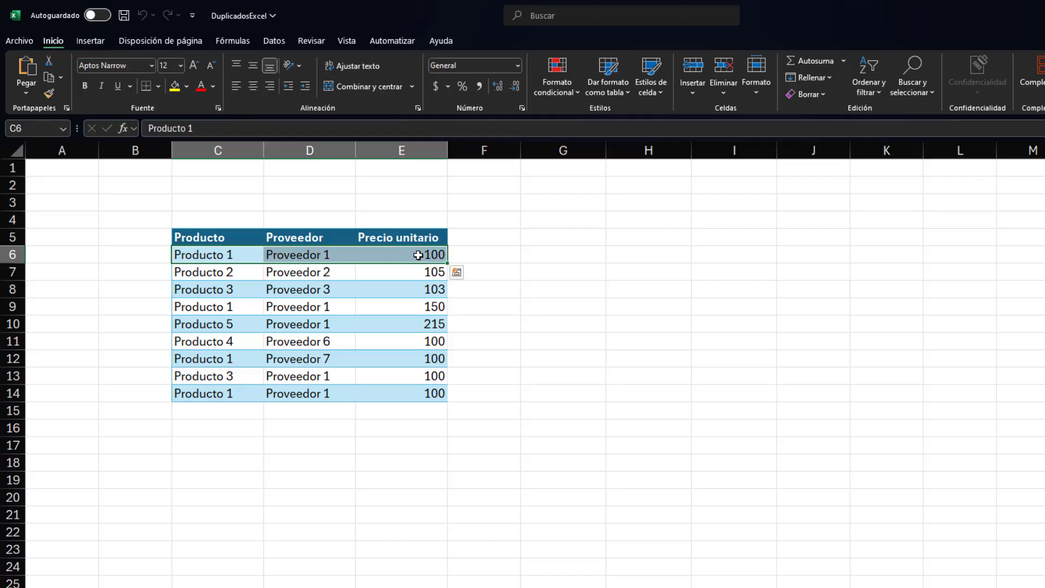
click(546, 291)
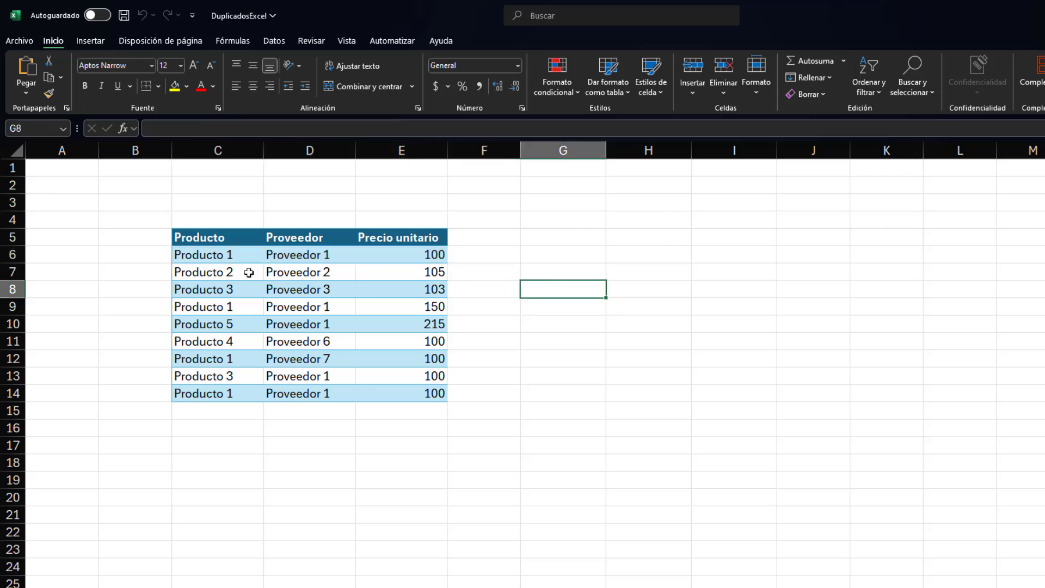
drag(208, 257, 393, 392)
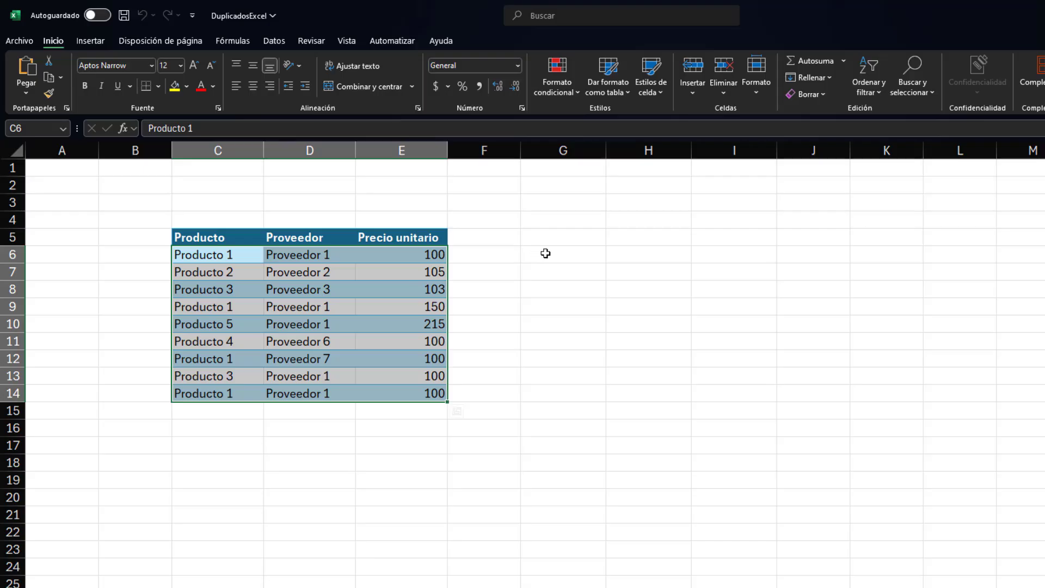
drag(528, 254, 724, 265)
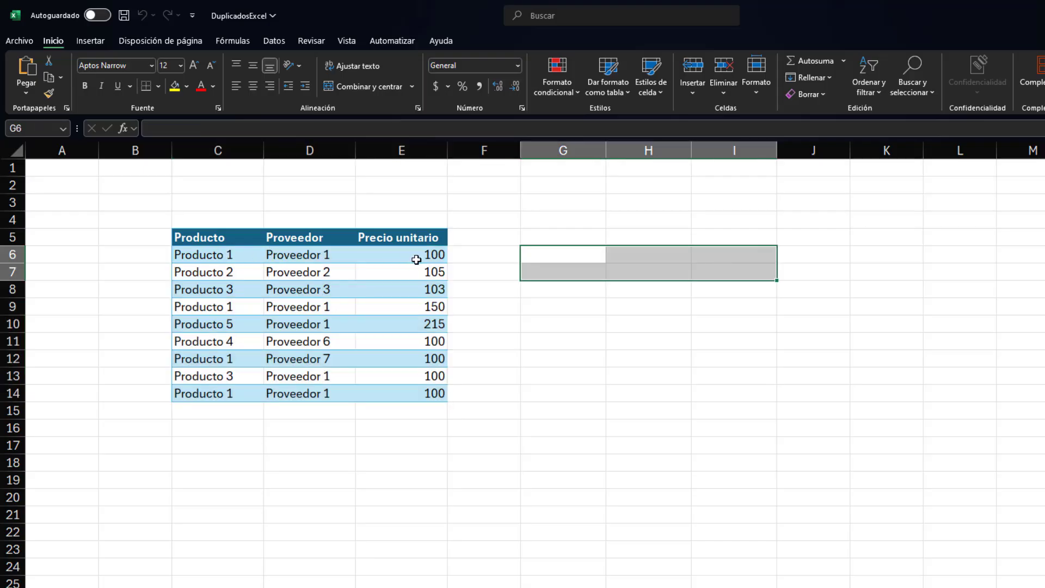
click(615, 376)
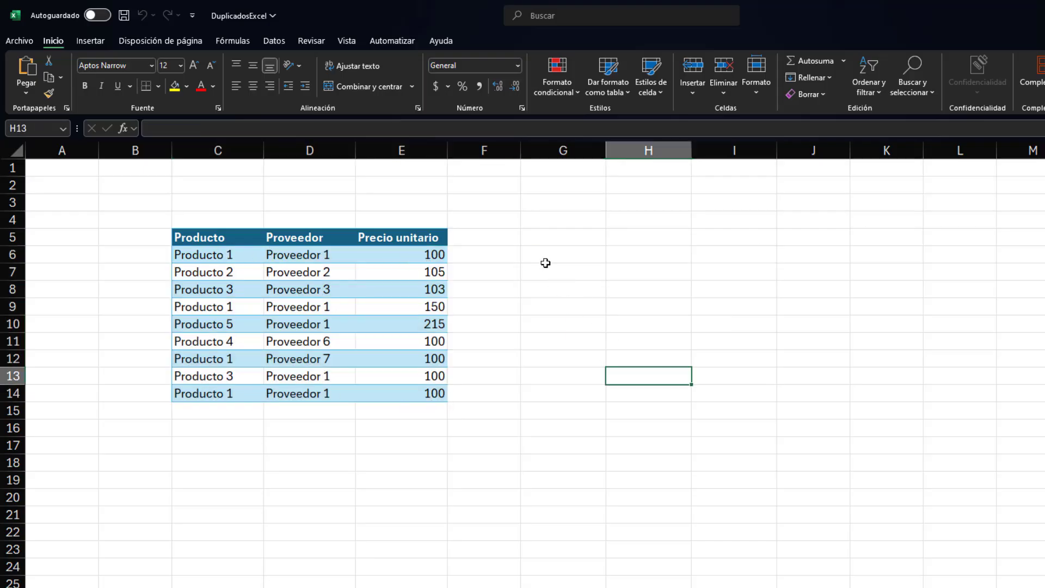
Apply an outside border around the empty range G6:I14 beside the table
drag(541, 256, 742, 392)
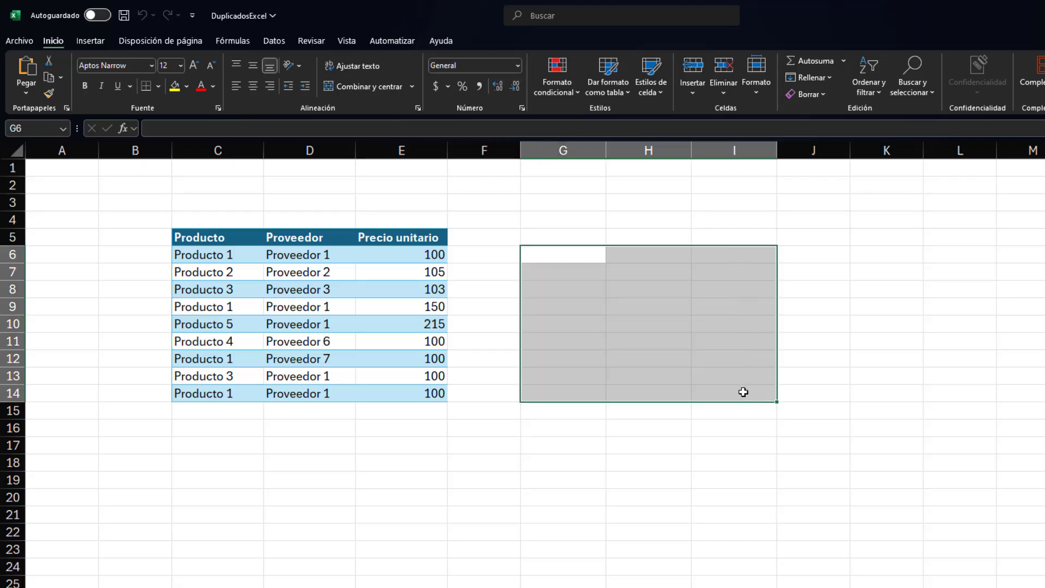
click(158, 86)
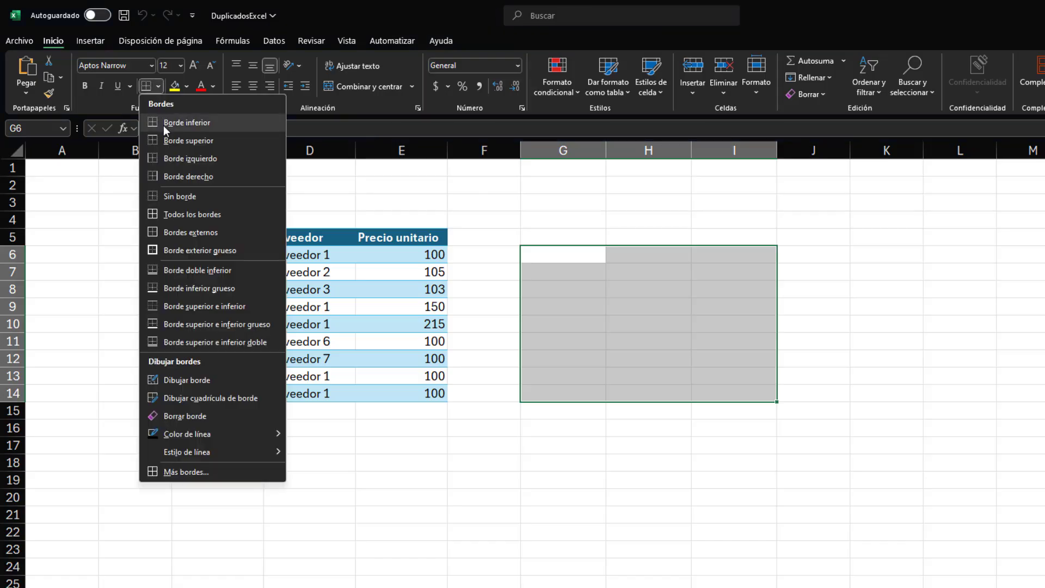
click(181, 232)
click(486, 440)
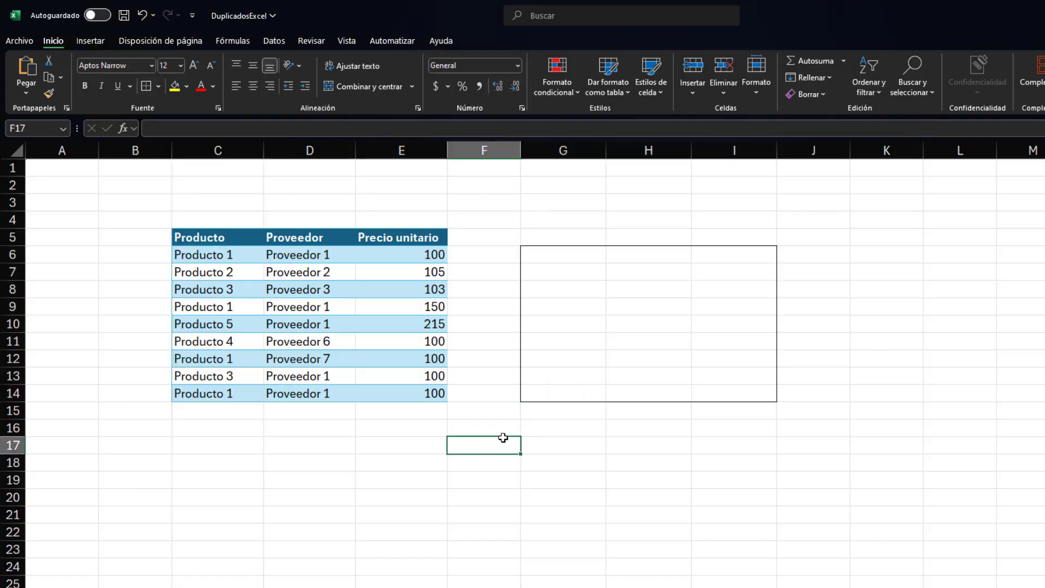
Enter =CONTAR.SI($C$6:$C$14,C6) in G6 to count how often the first product occurs in the Producto column
click(548, 257)
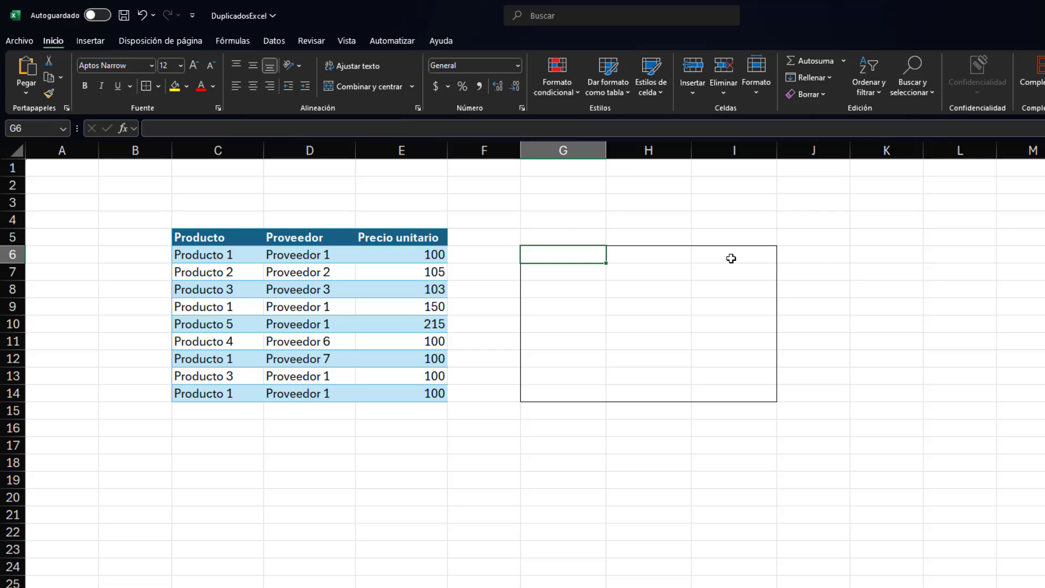
text(=con)
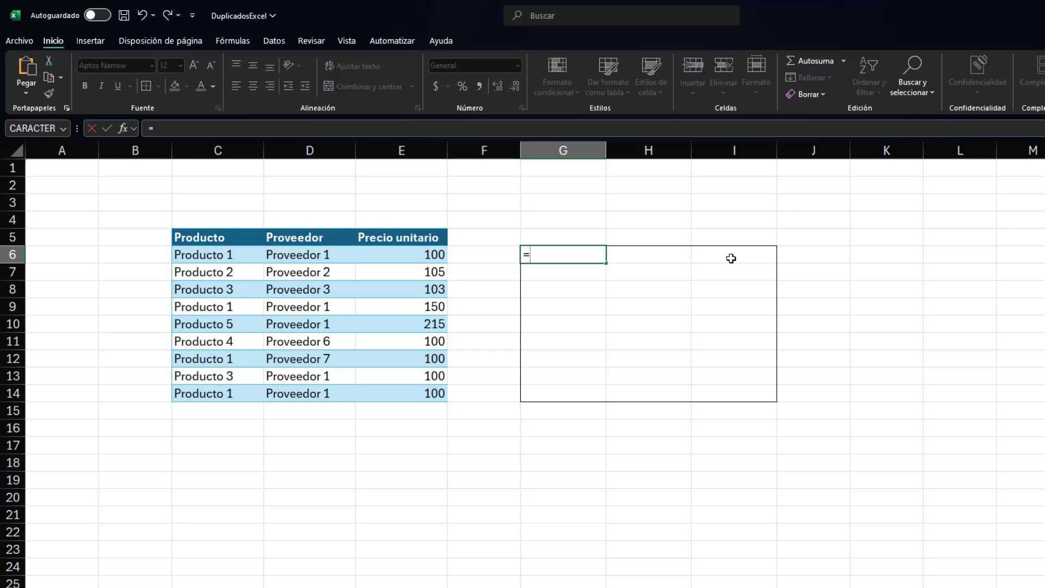
key(Down)
key(Down)
key(Down)
key(Down)
key(Tab)
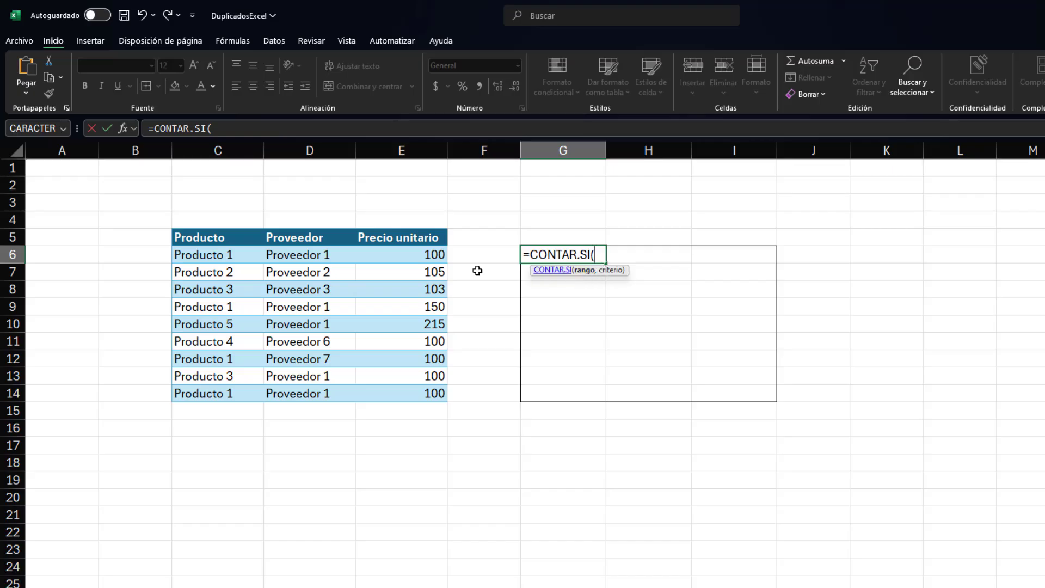
drag(218, 255, 226, 391)
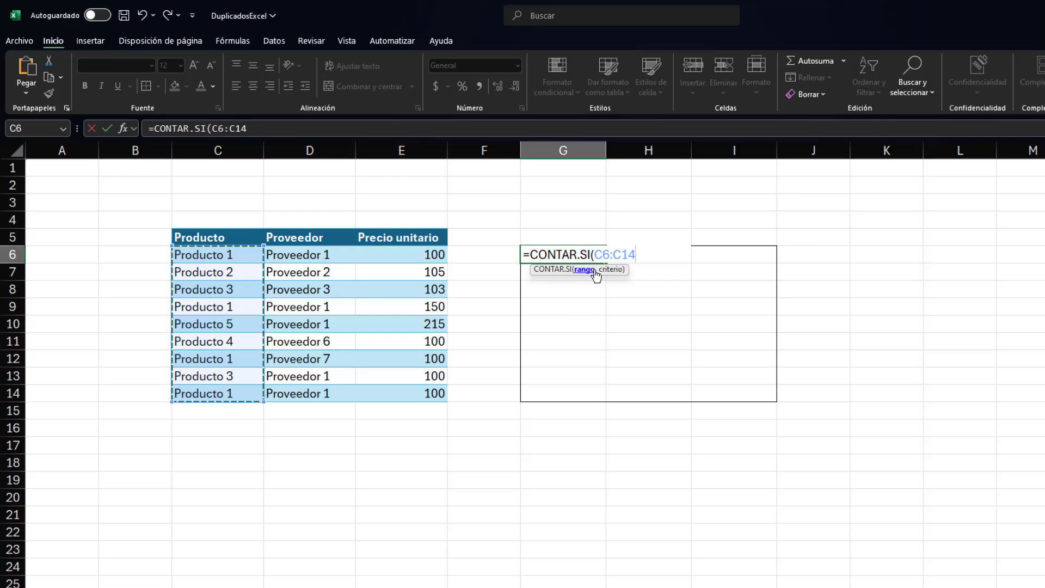
key(F4)
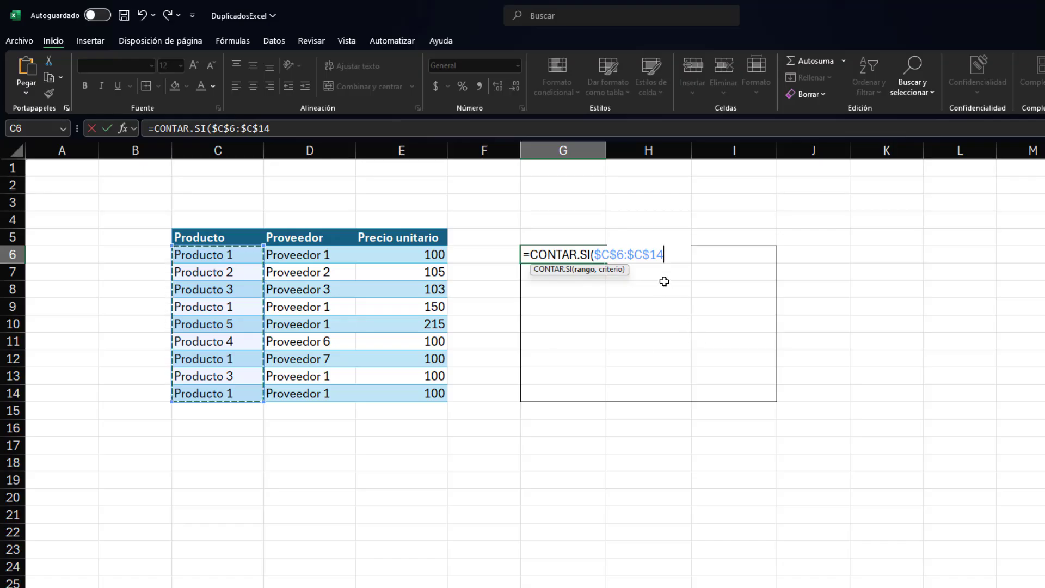
text(,)
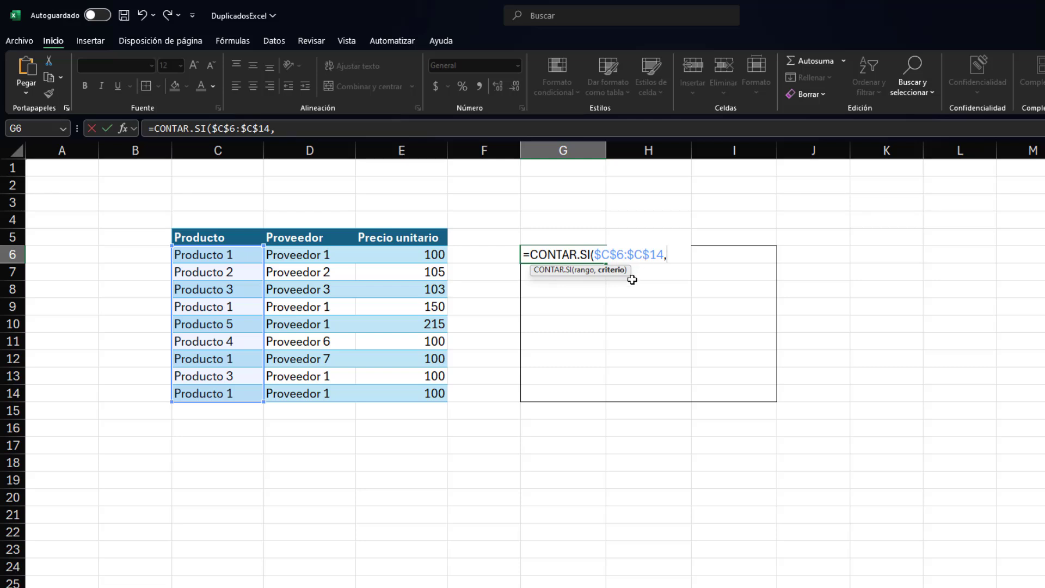
click(220, 257)
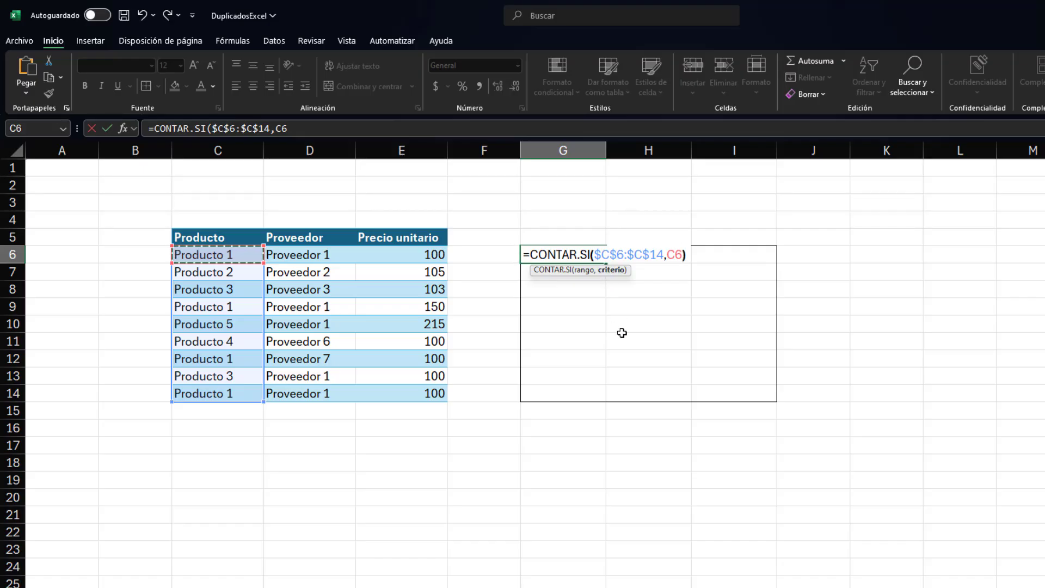
key(Return)
Review the formula in G6 and copy it across to H6:I6
click(592, 256)
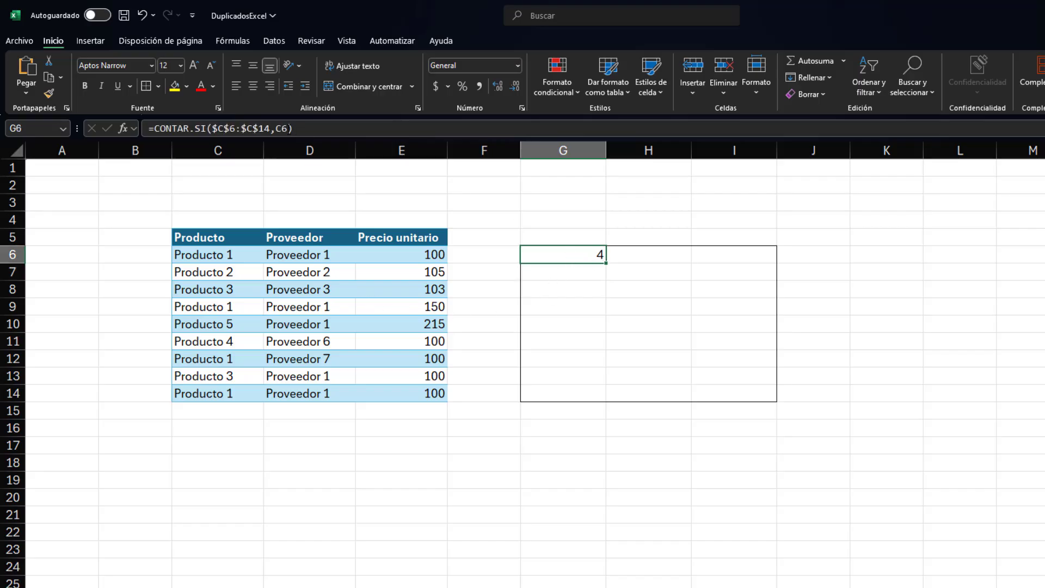
click(279, 129)
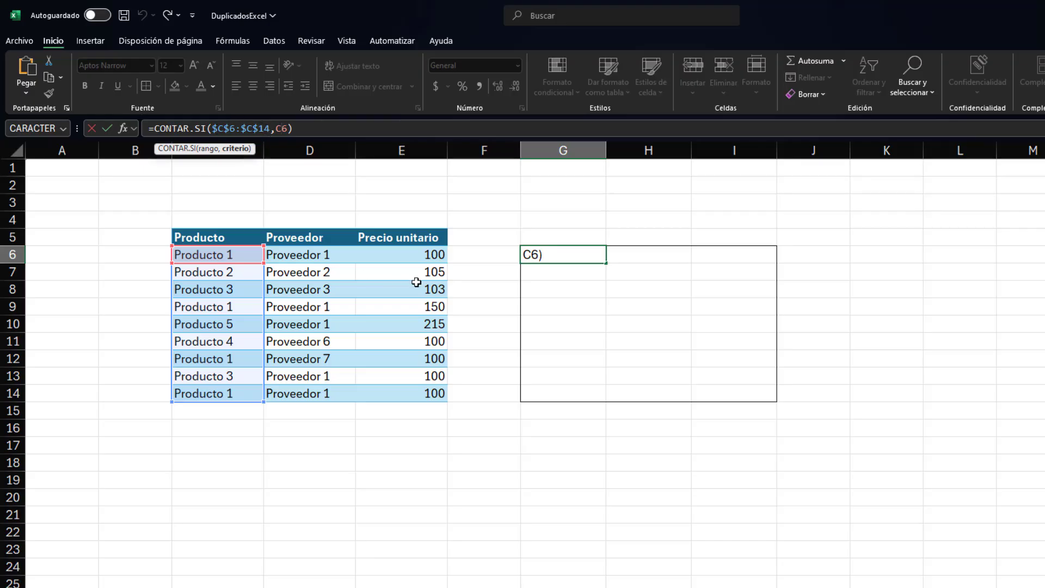
key(ctrl+Return)
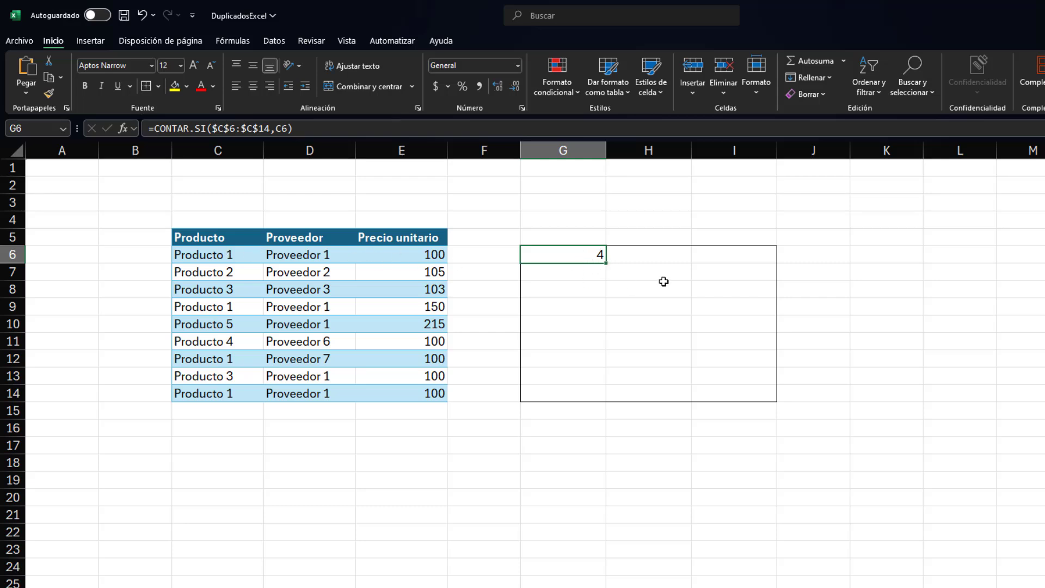
drag(619, 264, 751, 260)
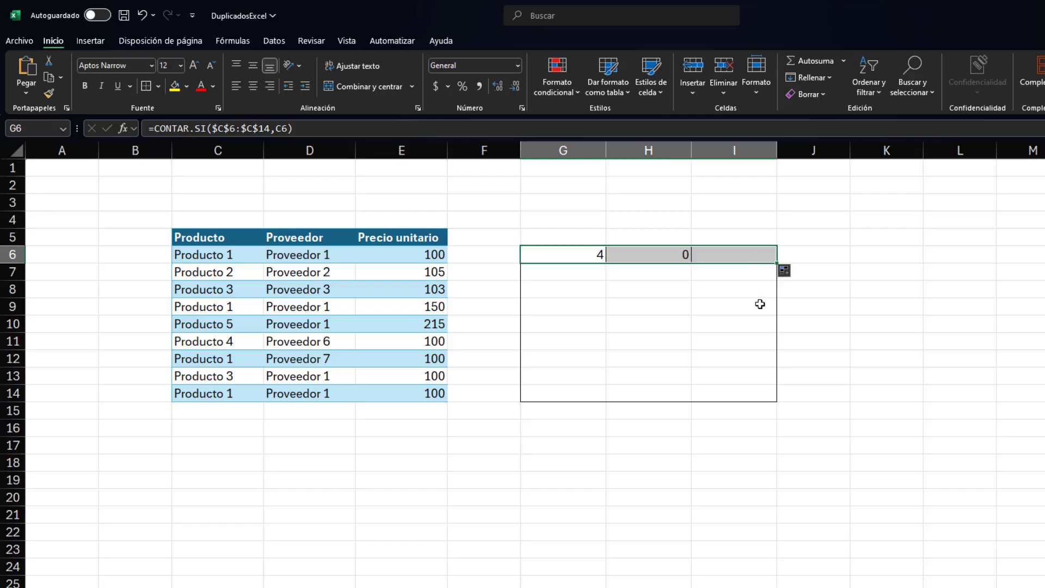
Check the criterion references in the formulas copied to H6 and I6, and clear both cells
click(679, 265)
click(742, 257)
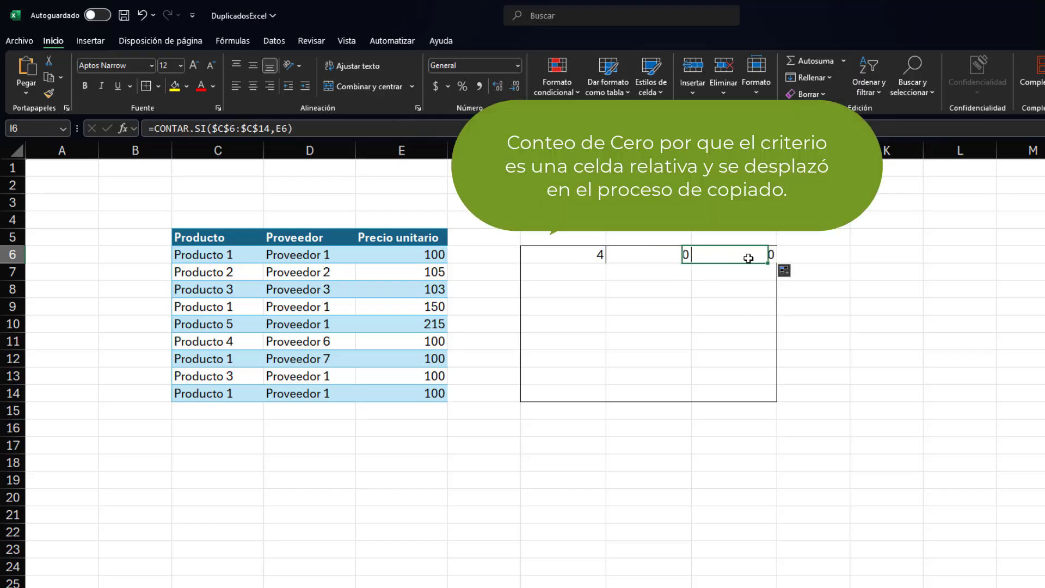
click(680, 255)
click(678, 256)
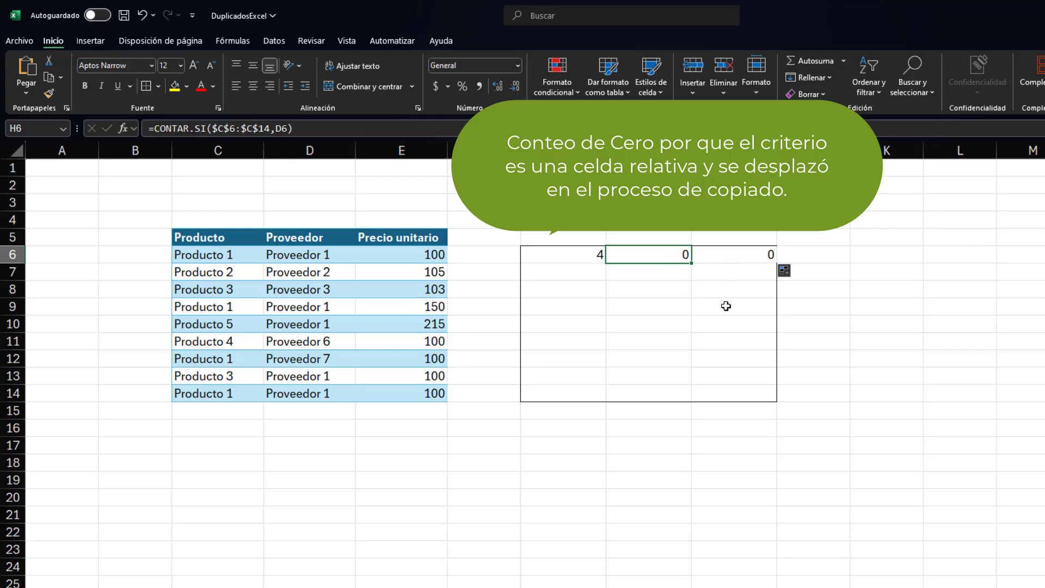
key(F2)
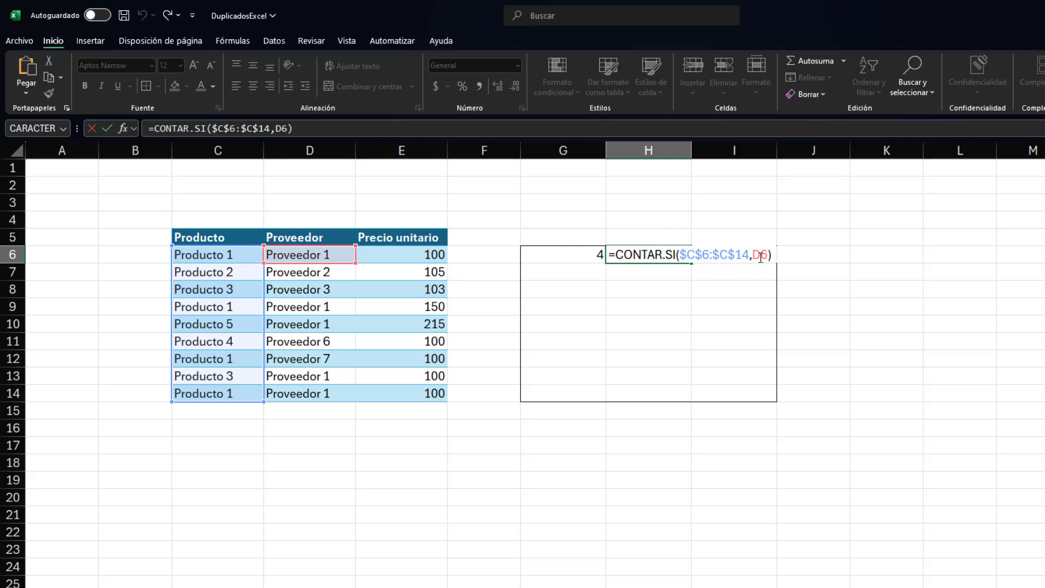
key(Escape)
drag(656, 256, 748, 262)
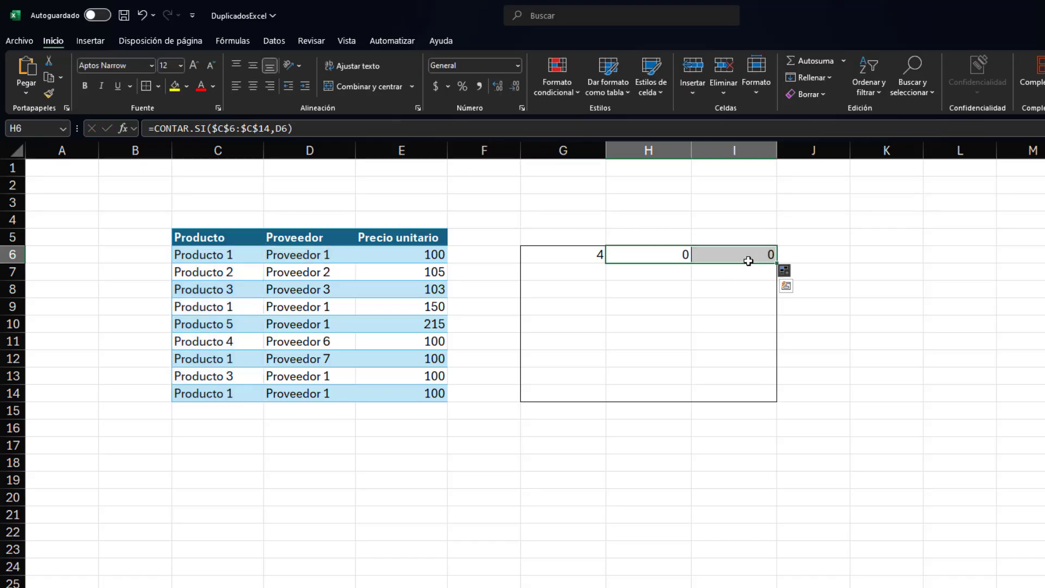
key(Delete)
Lock only the column of the criterion reference in G6, making the formula =CONTAR.SI($C$6:$C$14,$C6)
click(569, 262)
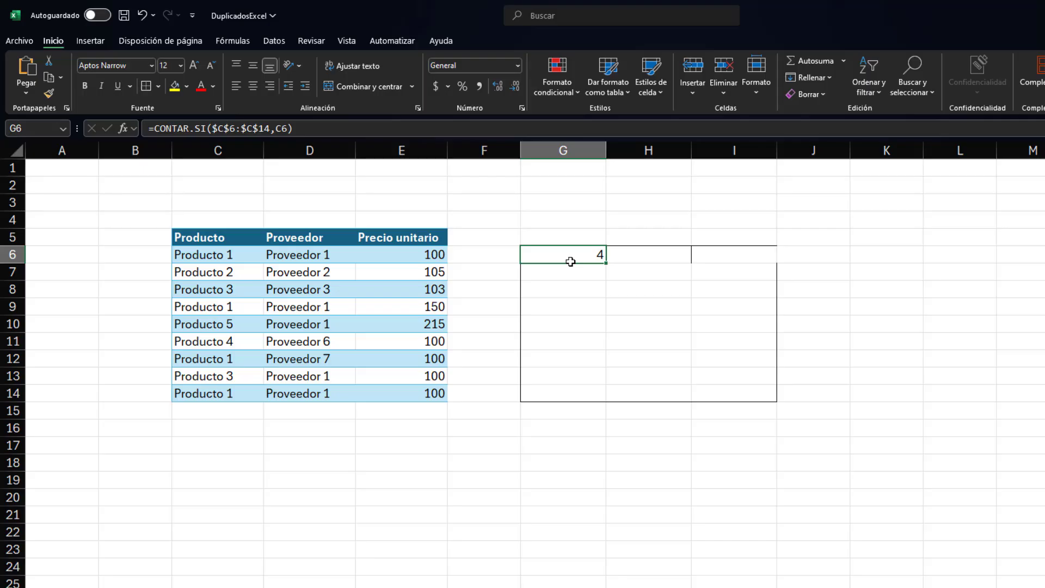
double_click(570, 262)
click(677, 255)
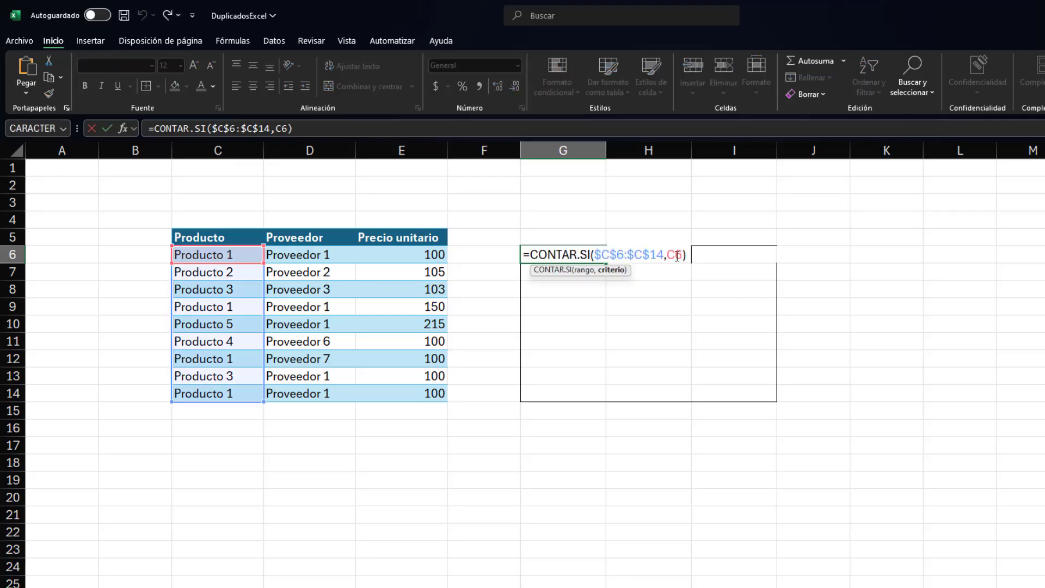
key(F4)
key(F4)
key(F4)
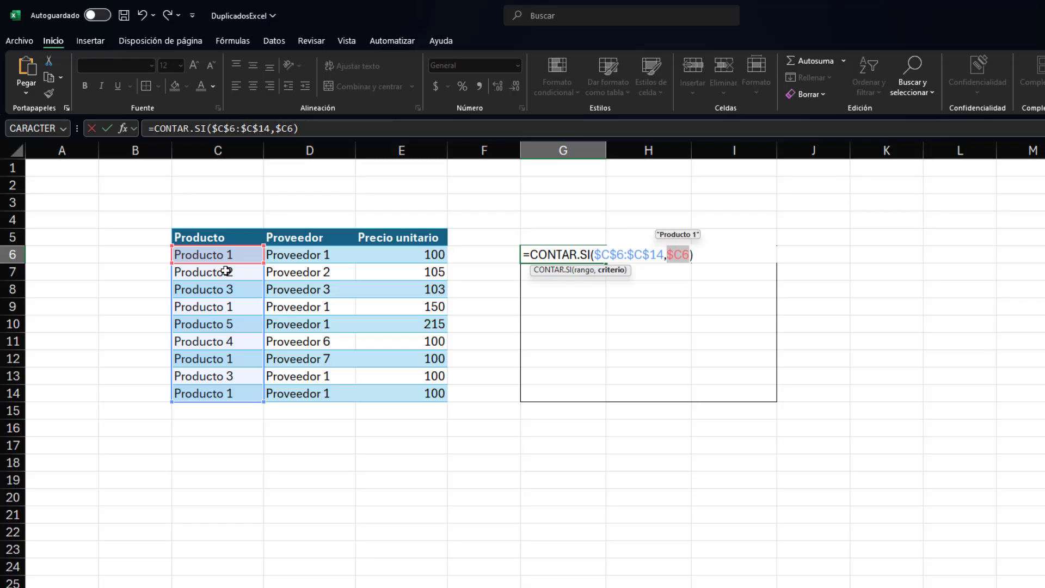
click(710, 253)
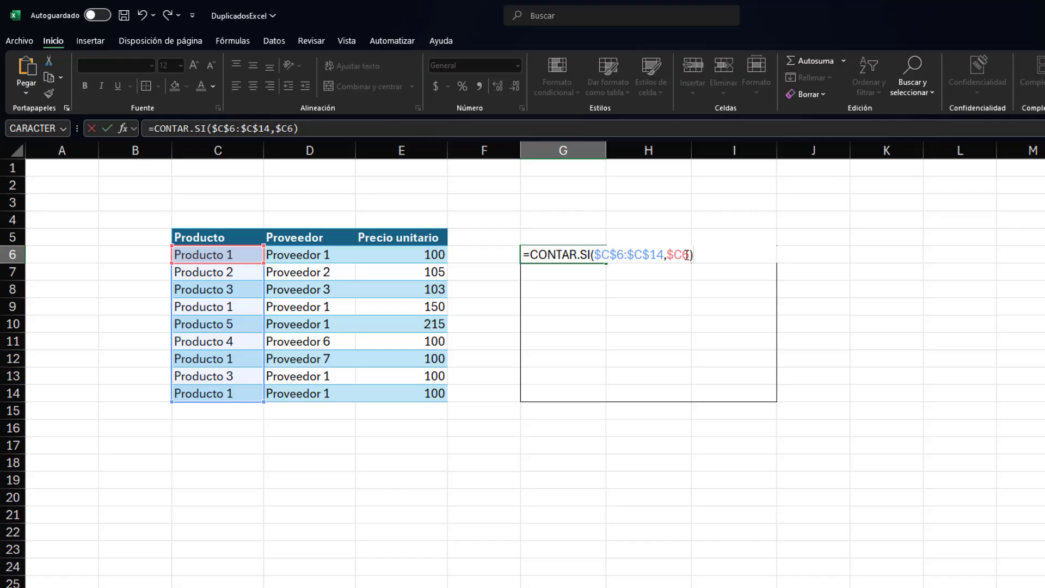
key(Return)
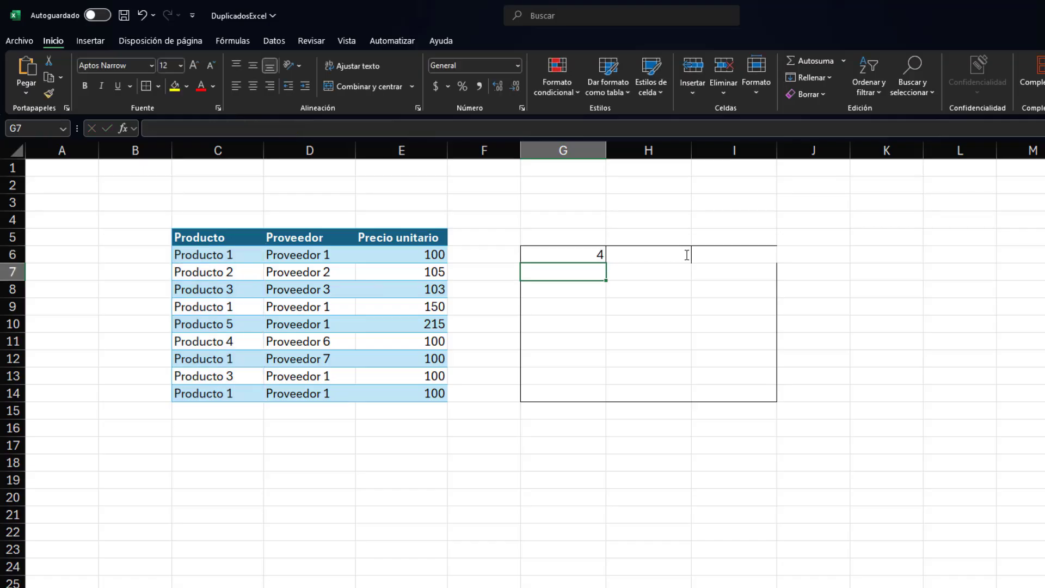
Copy the G6 formula across to I6 and down to row 14 so that it fills G6:I14
click(602, 259)
drag(644, 271, 761, 267)
click(799, 304)
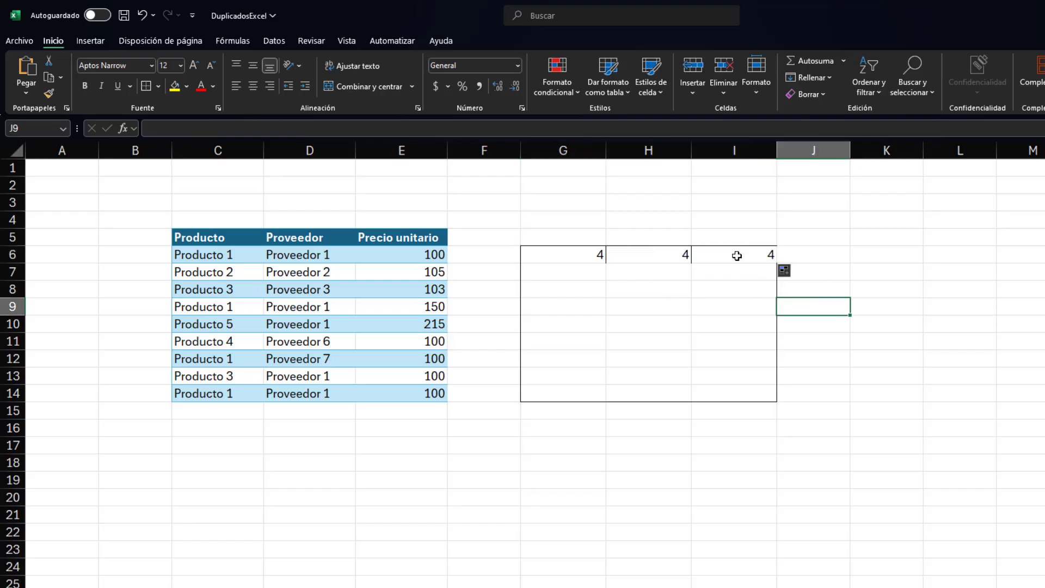
drag(603, 254, 759, 398)
click(798, 464)
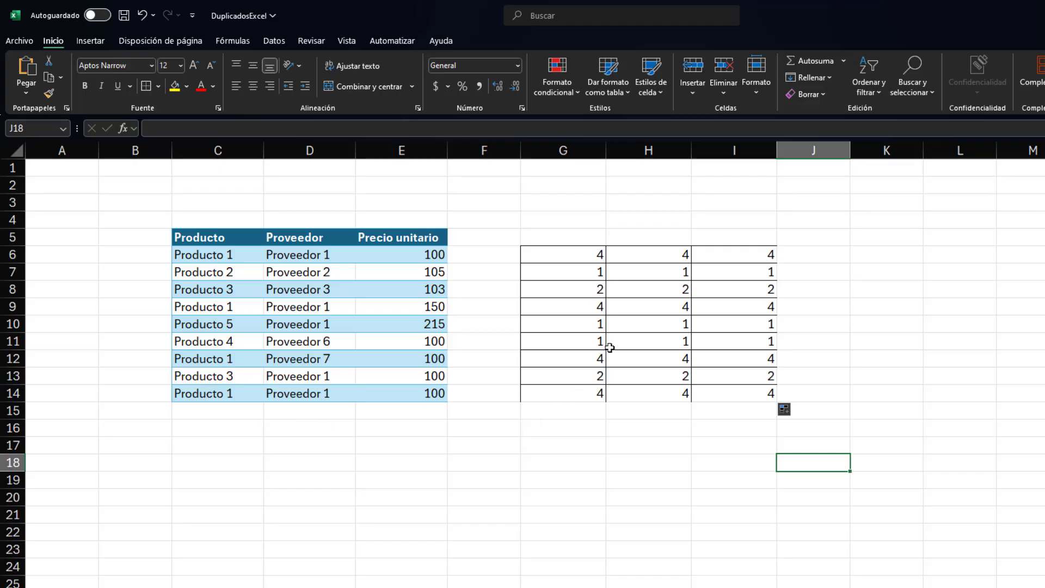
Append >1 to the CONTAR.SI formula in G6 and copy it over the whole range G6:I14
click(580, 260)
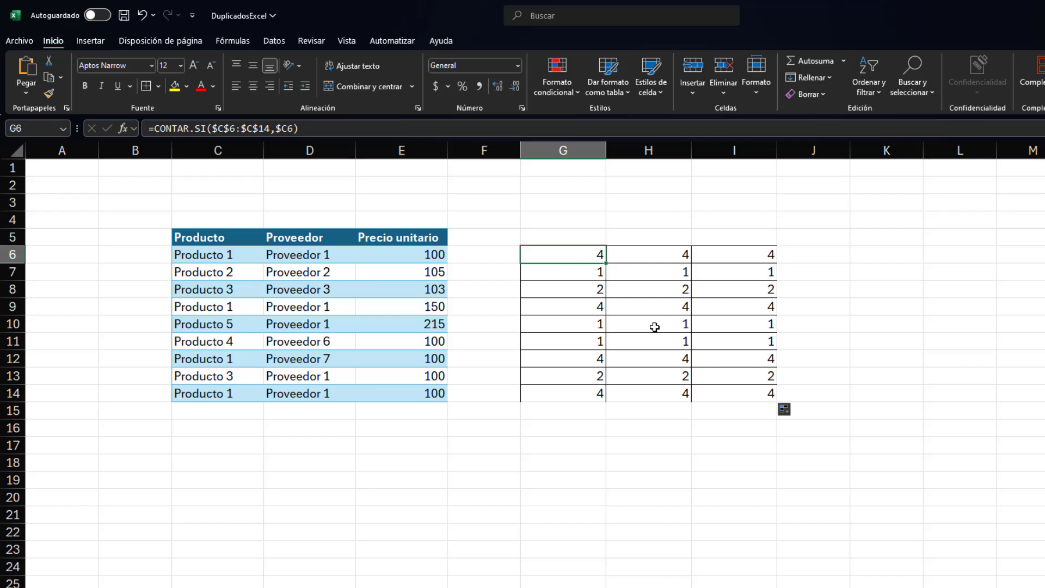
click(338, 128)
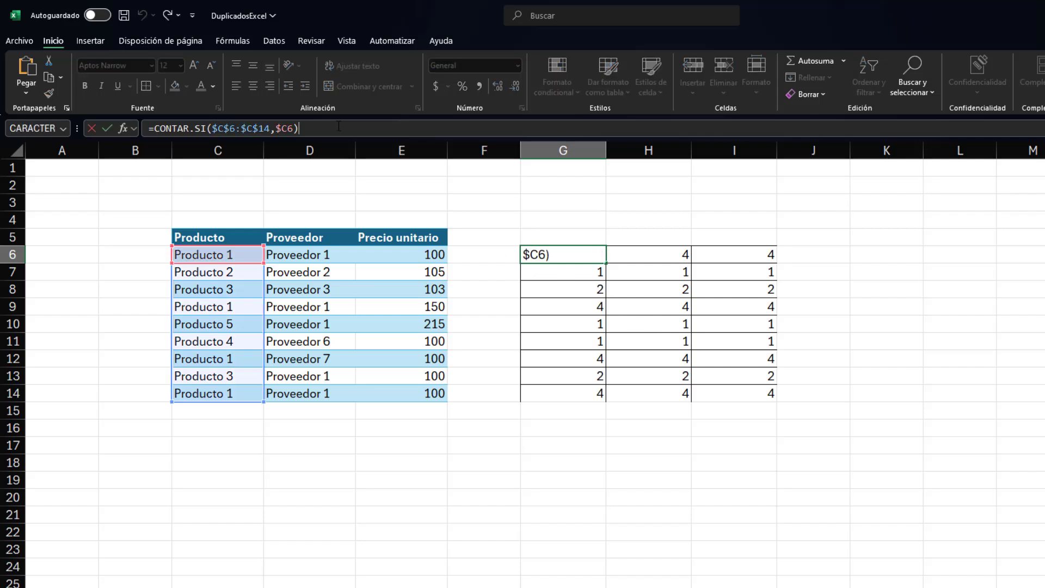
text(>1)
key(Return)
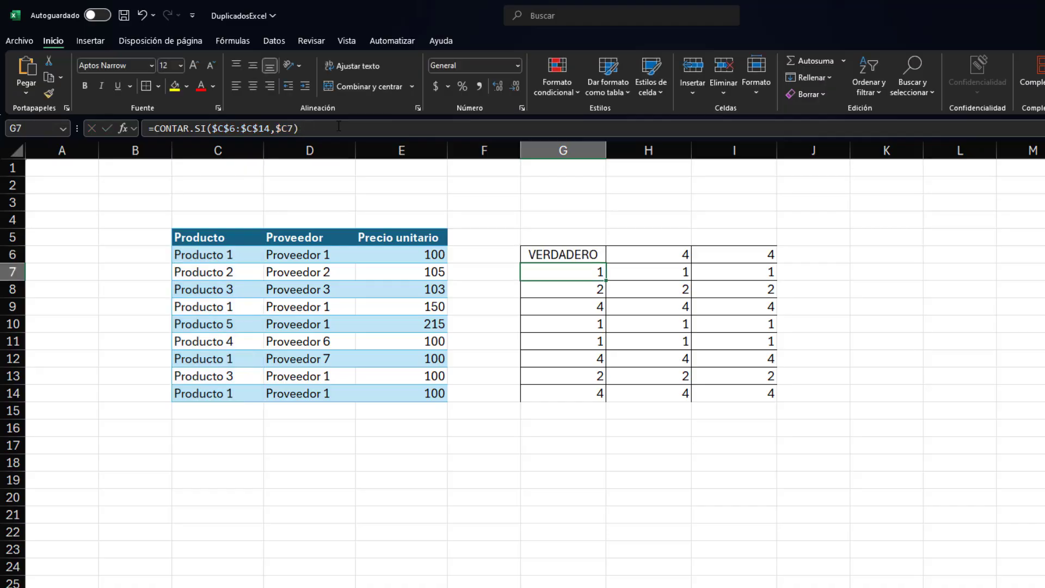
click(578, 251)
mouse_move(606, 263)
mouse_down()
mouse_move(759, 261)
mouse_move(780, 400)
mouse_up()
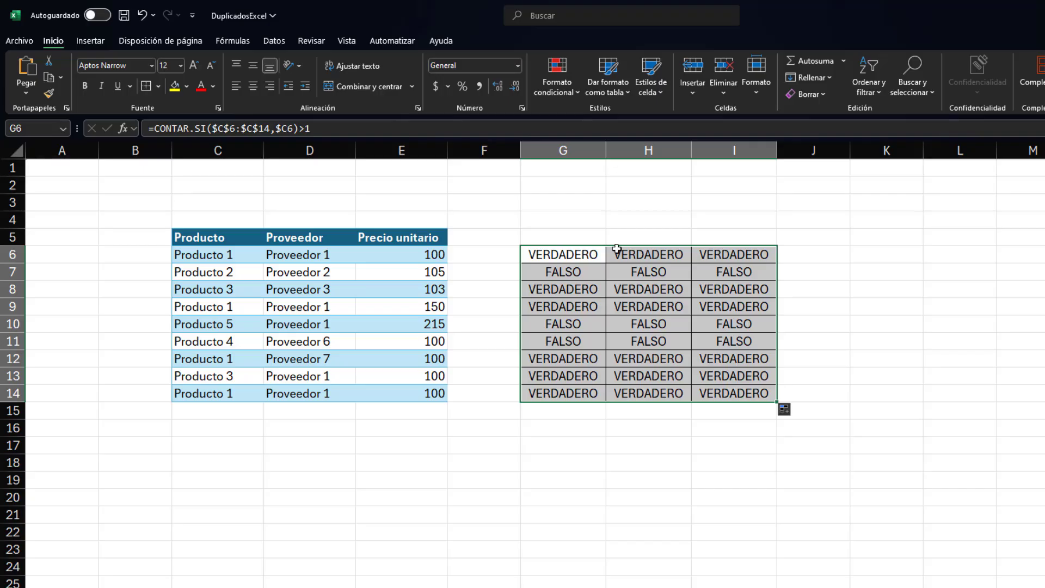
Compare the VERDADERO and FALSO results in G6:I14 with the products in the corresponding table rows
click(219, 255)
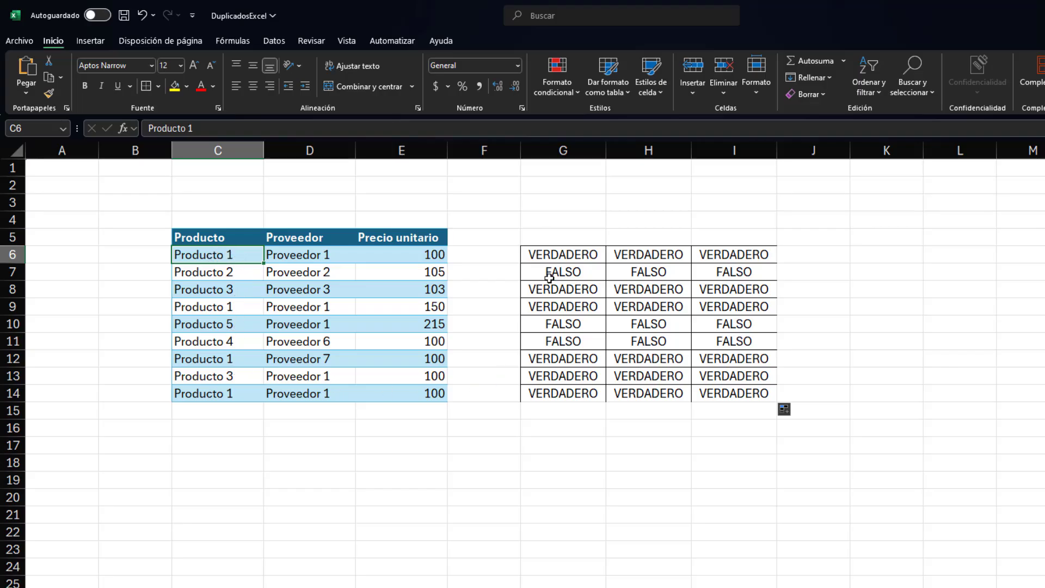
drag(549, 278, 769, 271)
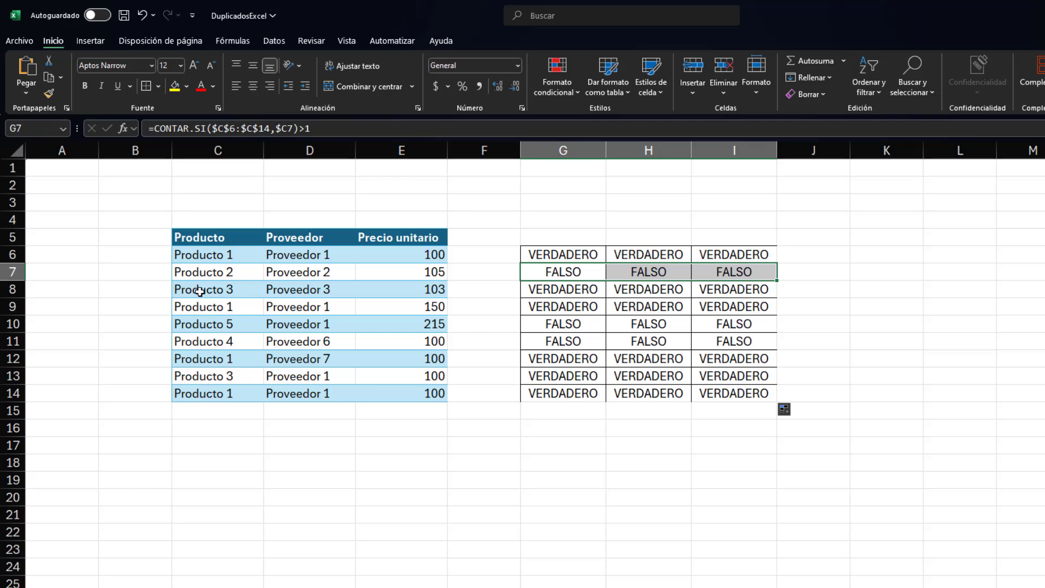
click(200, 272)
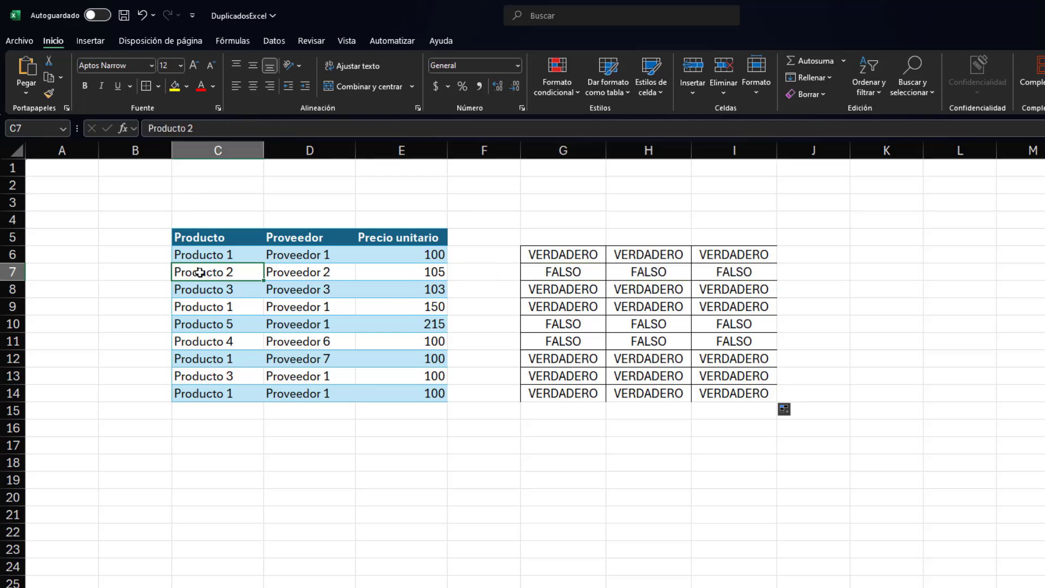
click(208, 325)
click(212, 341)
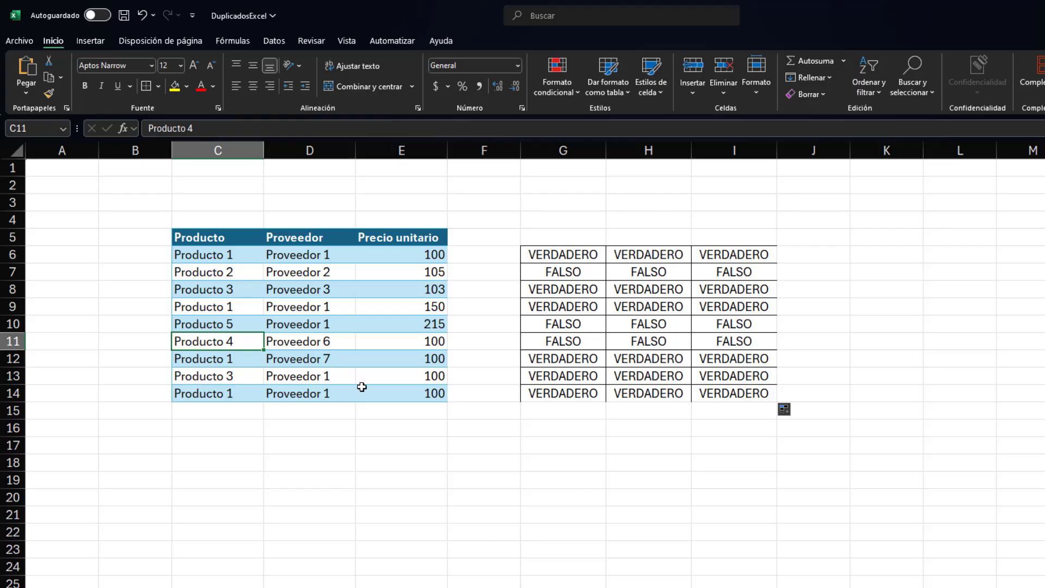
click(543, 254)
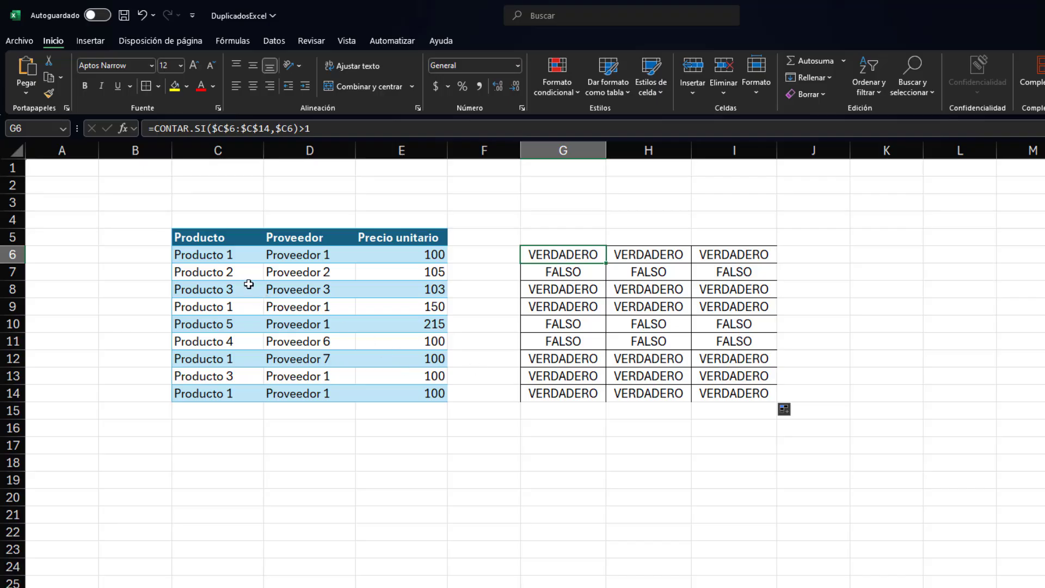
drag(202, 251, 423, 401)
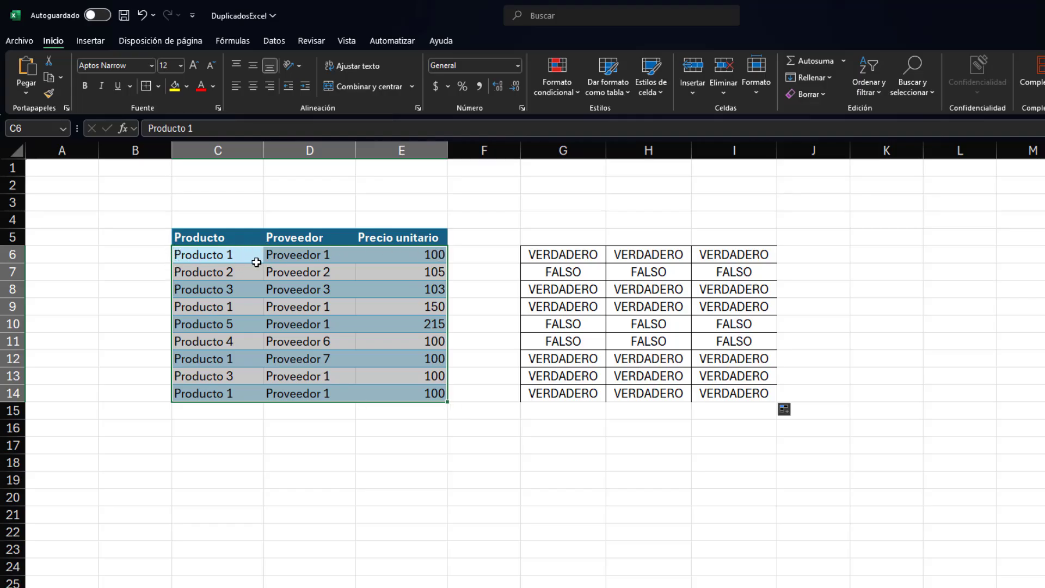
click(392, 428)
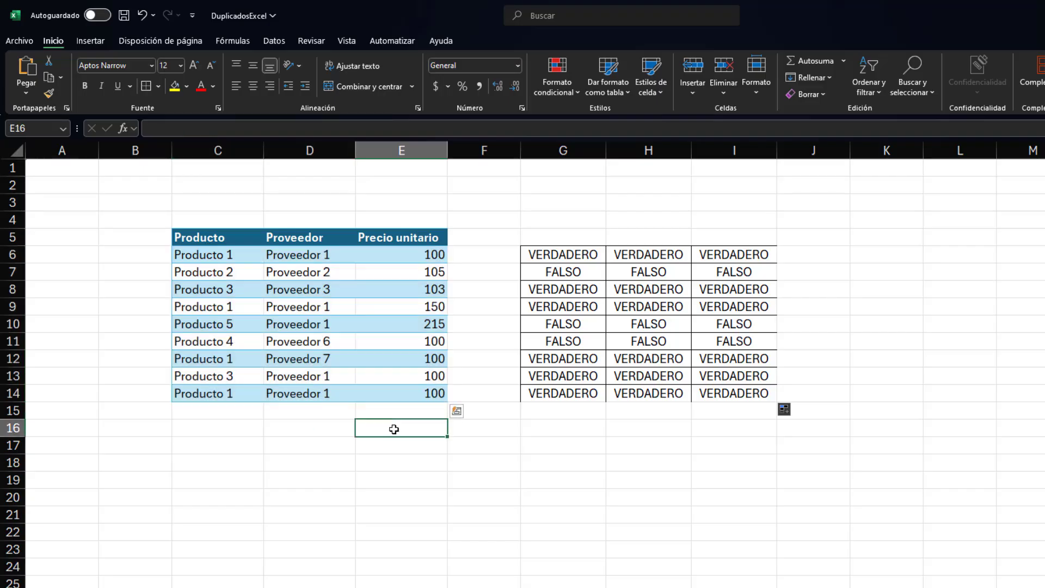
Copy the full formula text =CONTAR.SI($C$6:$C$14,$C6)>1 from G6 and leave the cell unchanged
click(545, 254)
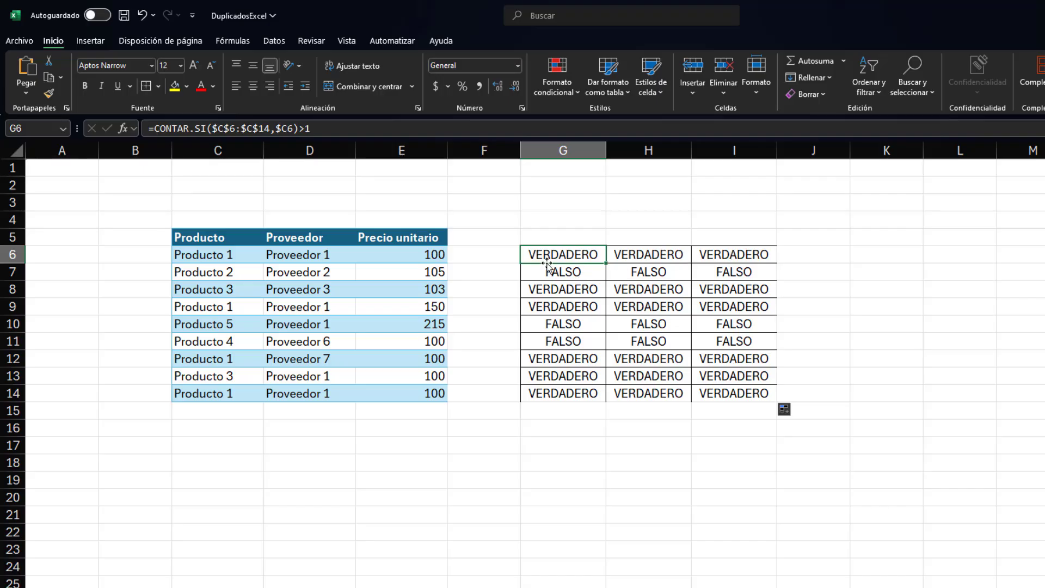
drag(329, 129, 44, 109)
key(ctrl+c)
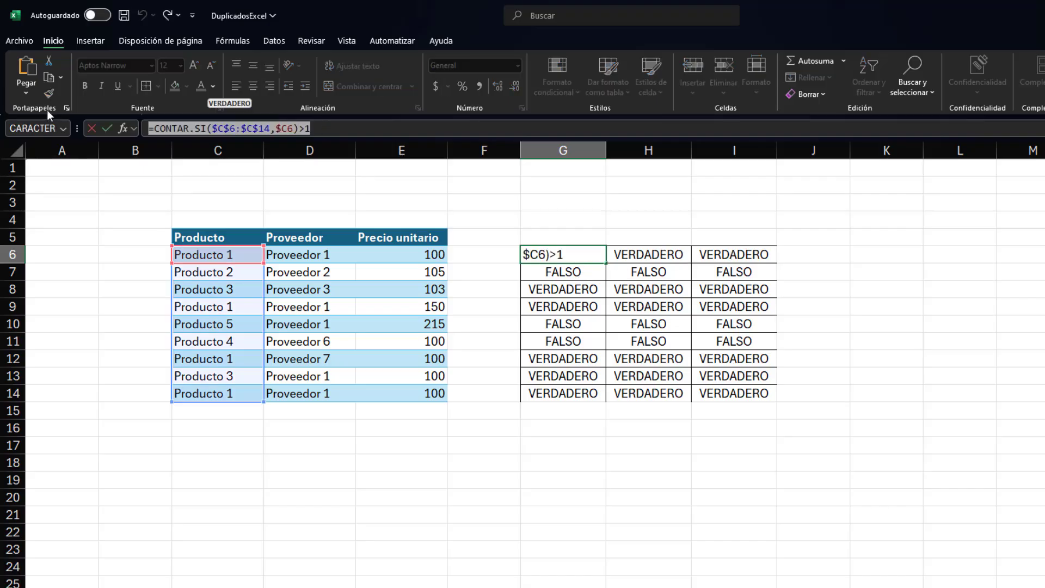
key(Escape)
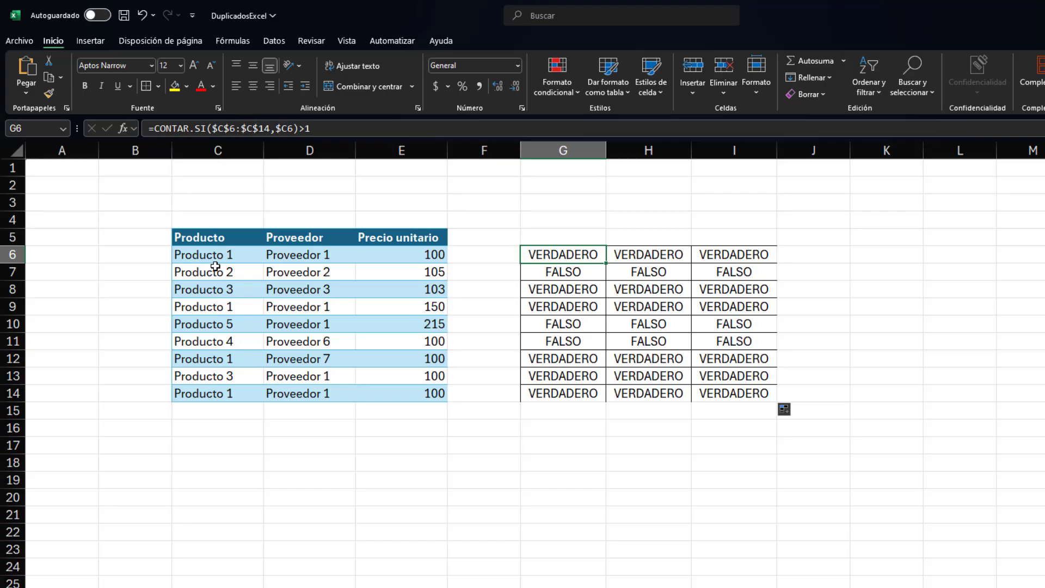
Start a formula-based conditional formatting rule for C6:E14 with the copied formula =CONTAR.SI($C$6:$C$14,$C6)>1
drag(210, 255, 403, 391)
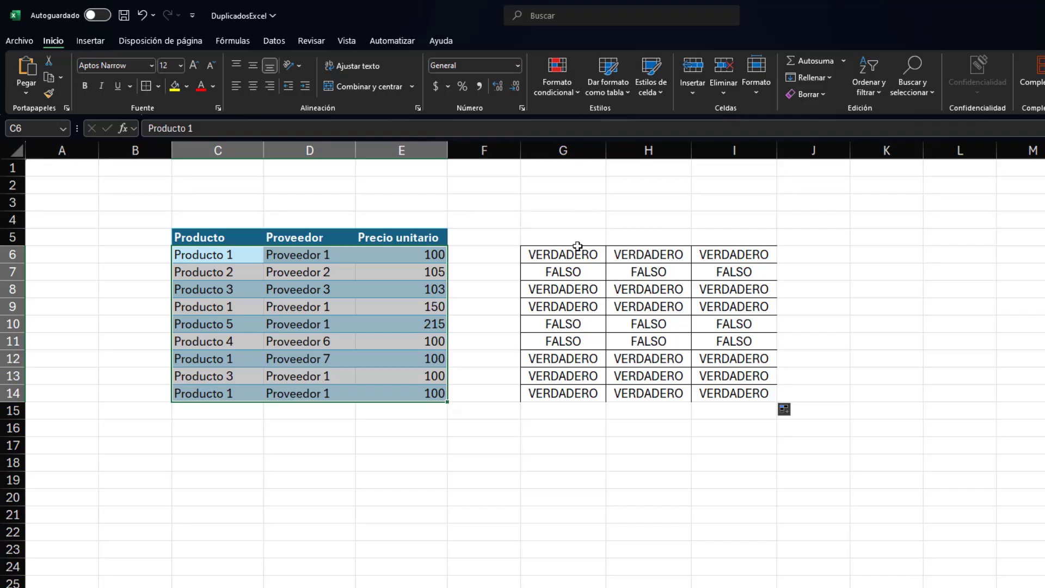
click(577, 90)
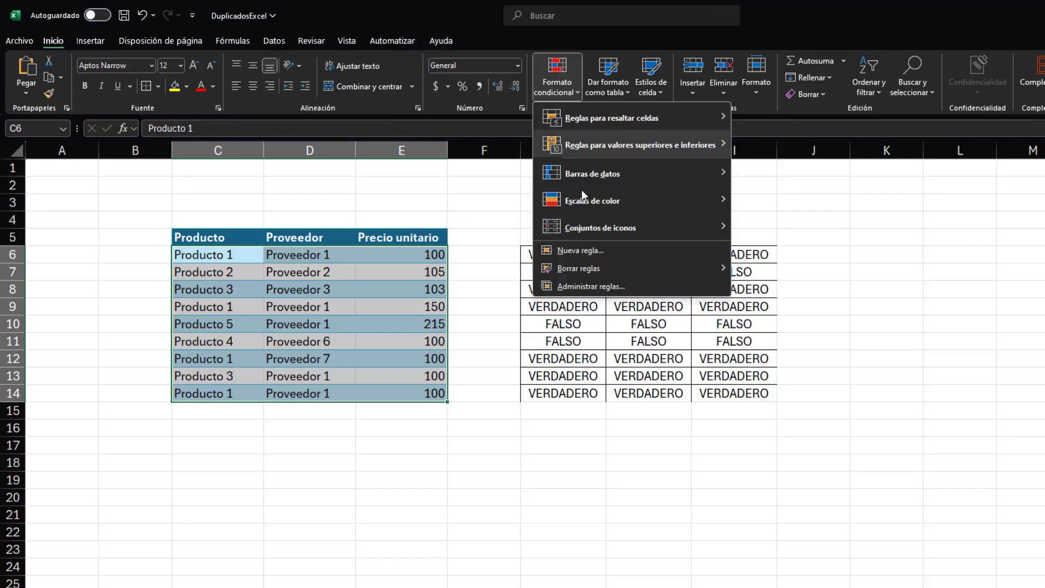
click(584, 289)
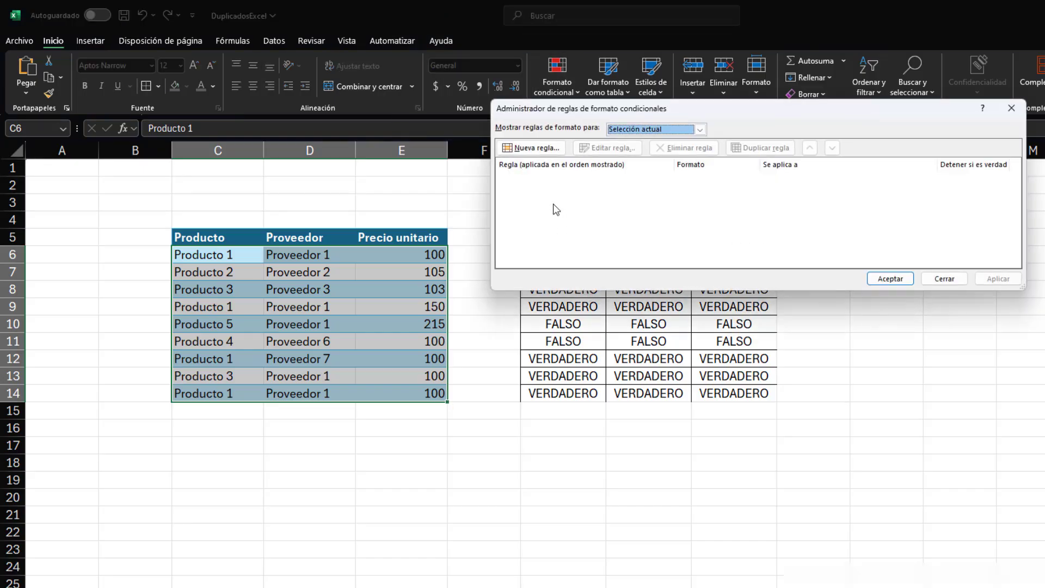
click(551, 149)
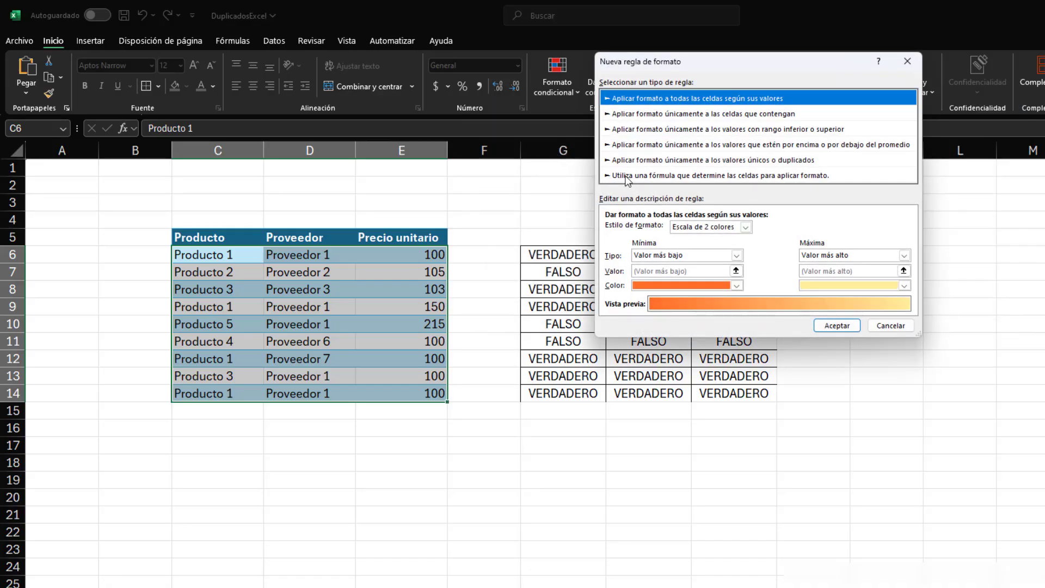
click(628, 175)
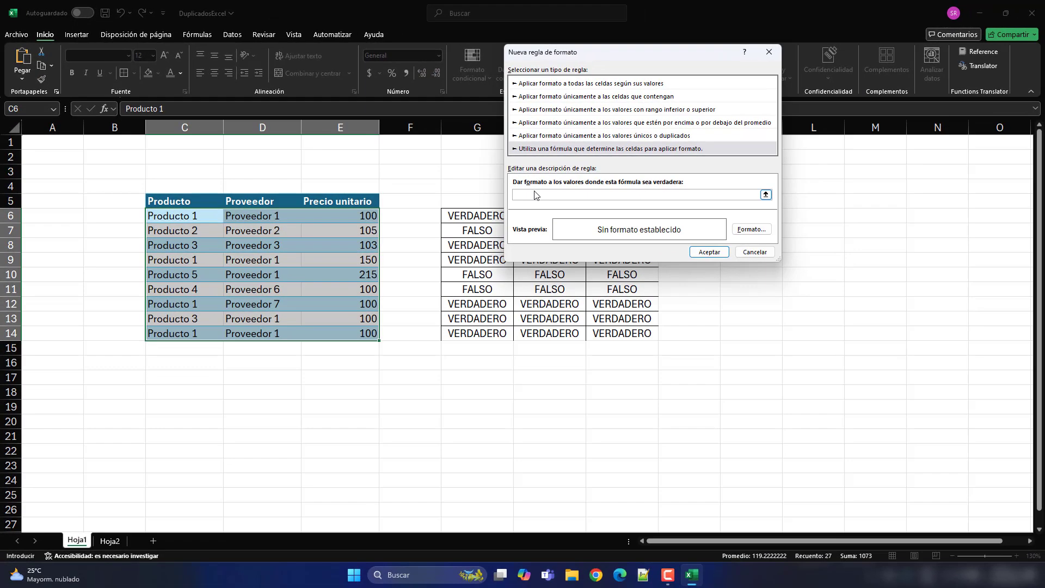
key(ctrl+v)
drag(588, 58, 812, 43)
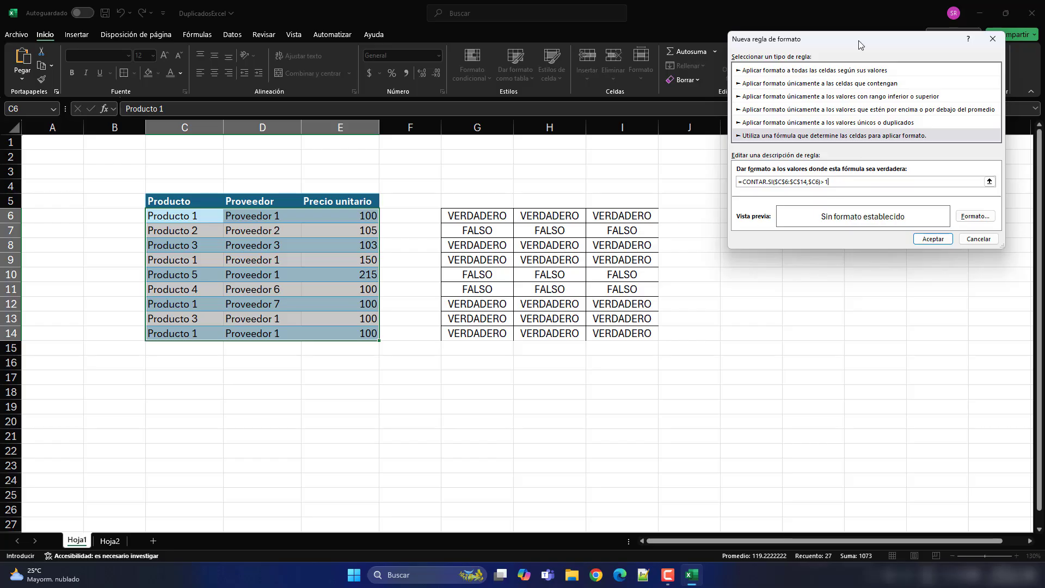
drag(860, 43, 832, 35)
Give the new rule a yellow fill and apply it to the table rows in C6:E14
click(946, 209)
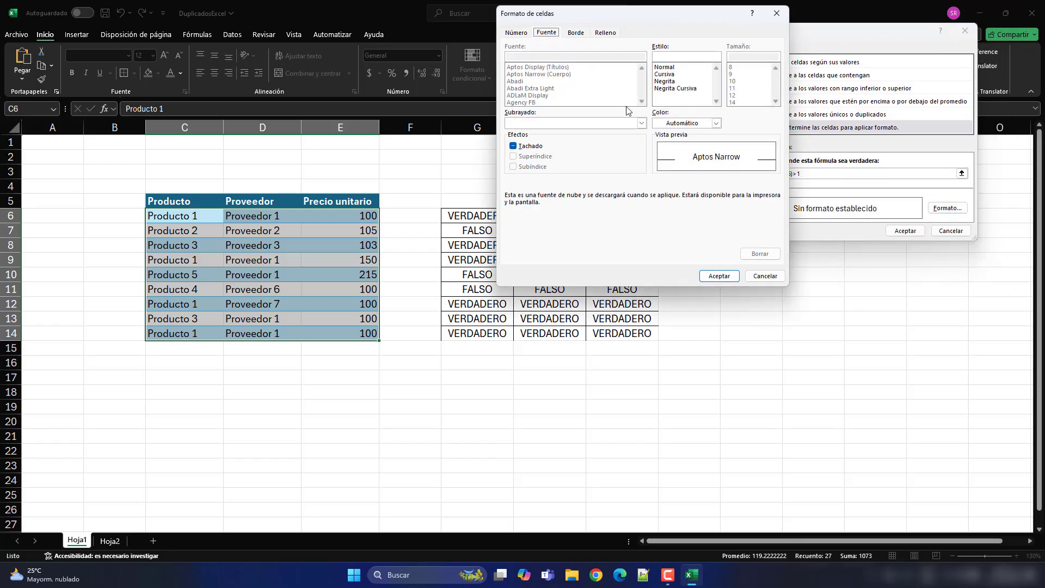
click(606, 33)
click(544, 139)
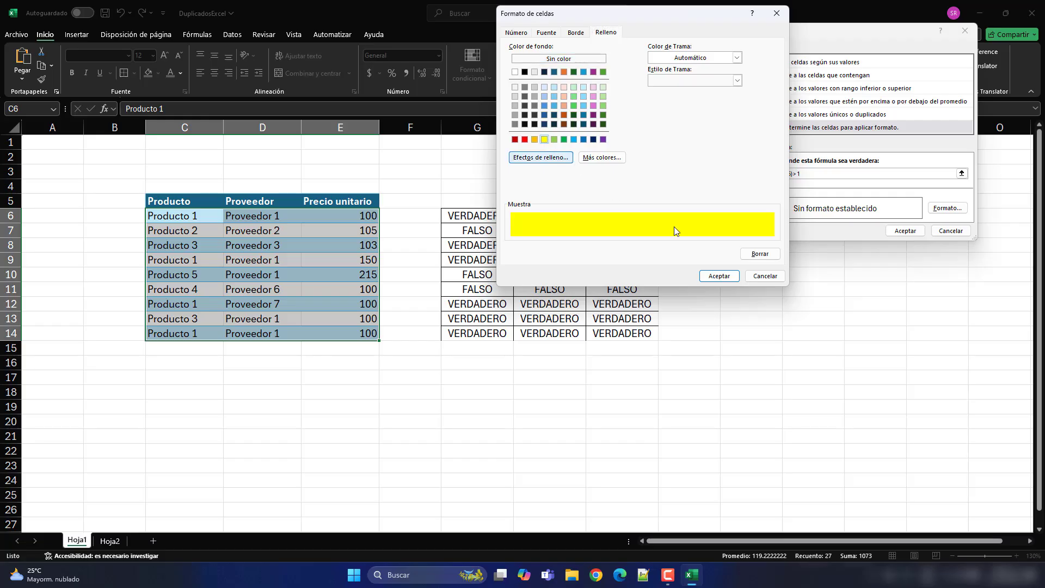
click(719, 277)
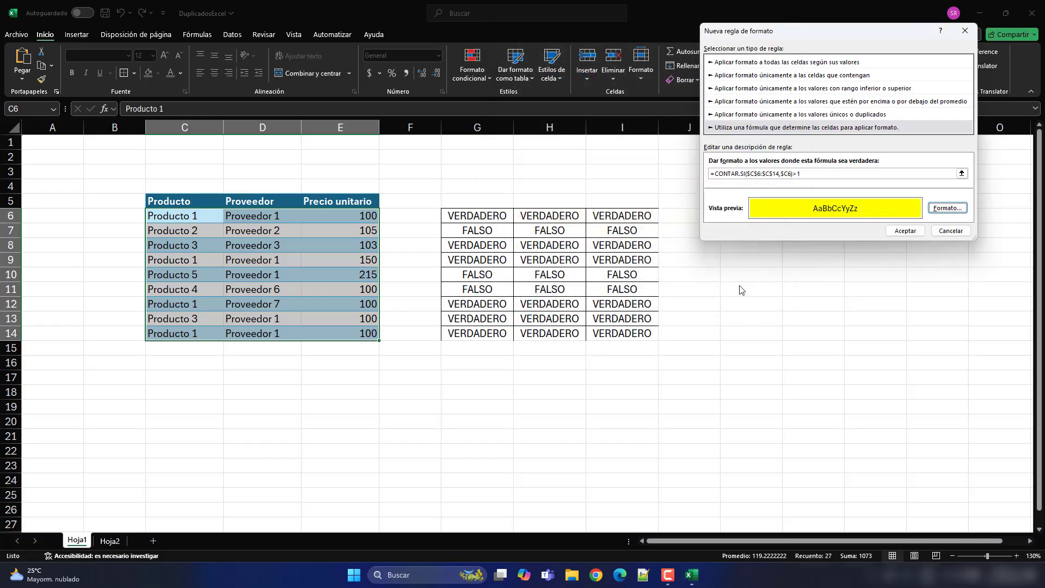
click(905, 230)
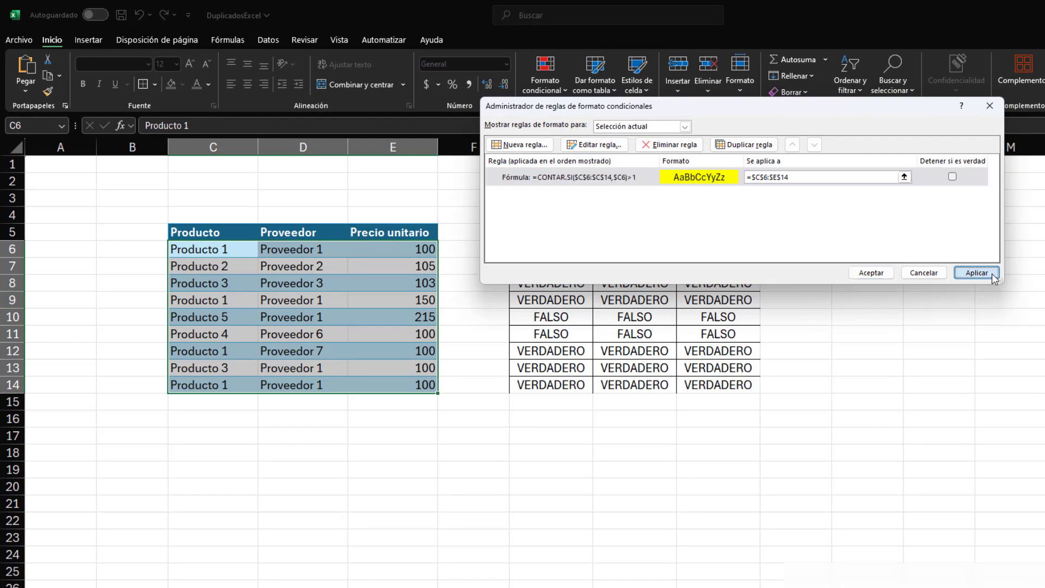
click(993, 275)
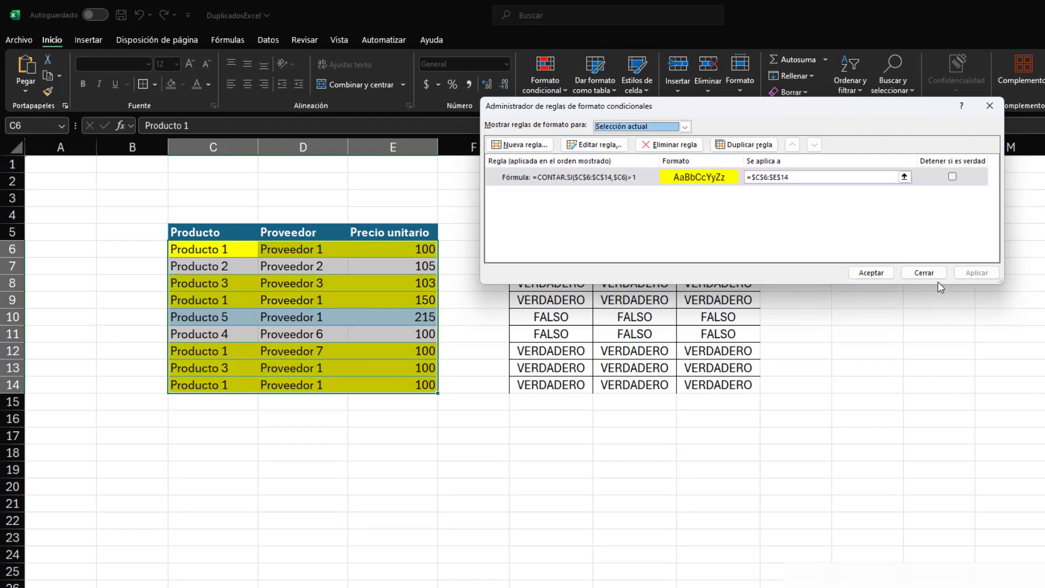
click(870, 272)
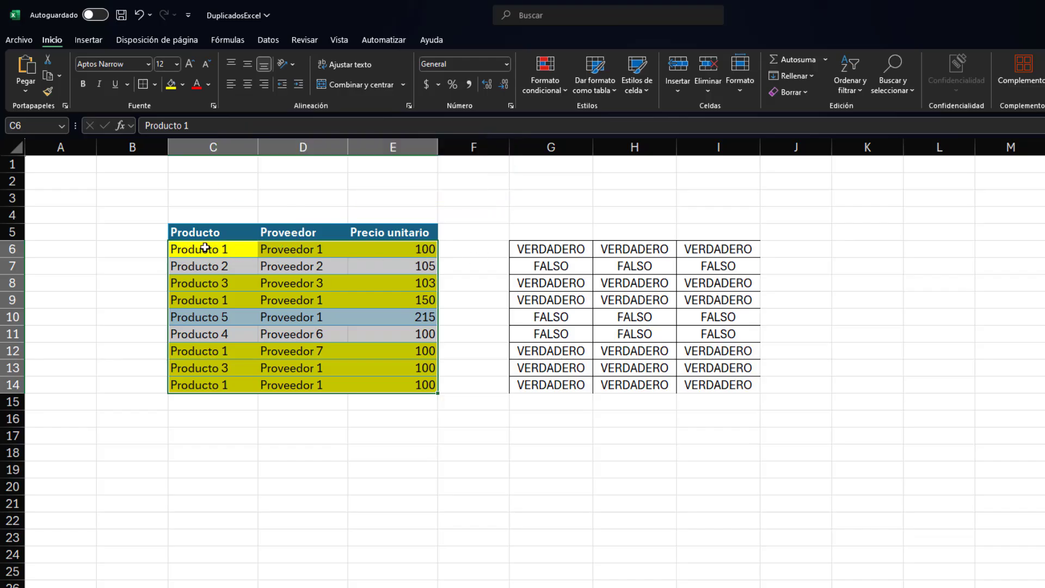
Check the repeated products in the highlighted rows of the Producto column
click(225, 363)
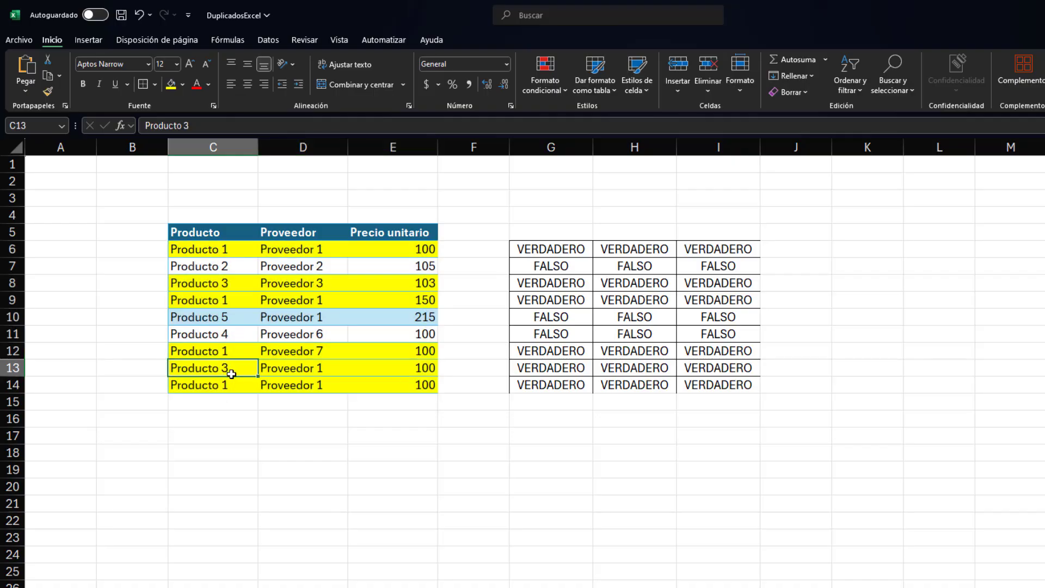
click(224, 253)
click(226, 300)
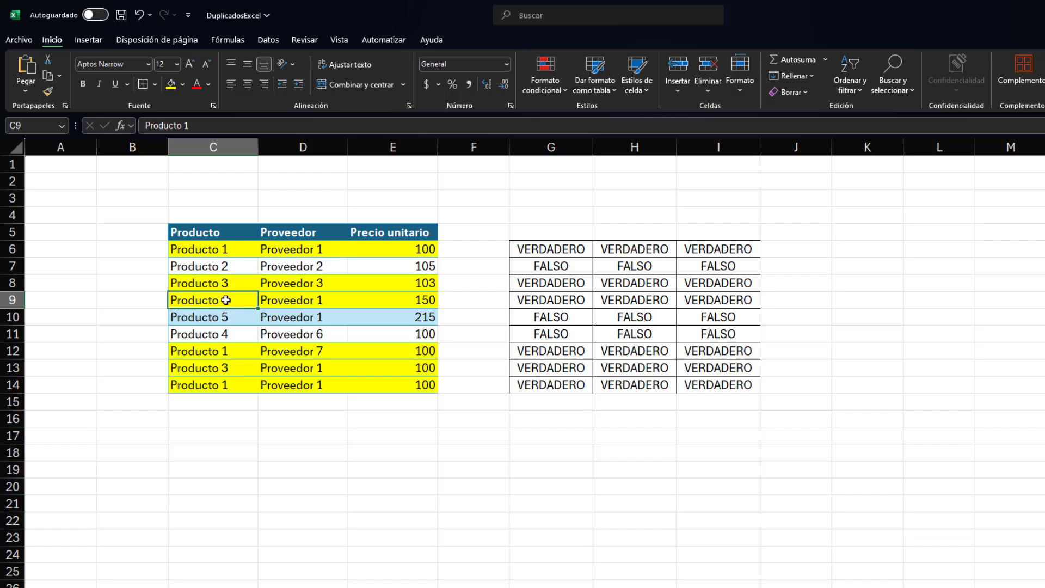
Change the product in C13 to Producto 2 to test the duplicate highlighting
click(226, 350)
click(221, 382)
click(226, 289)
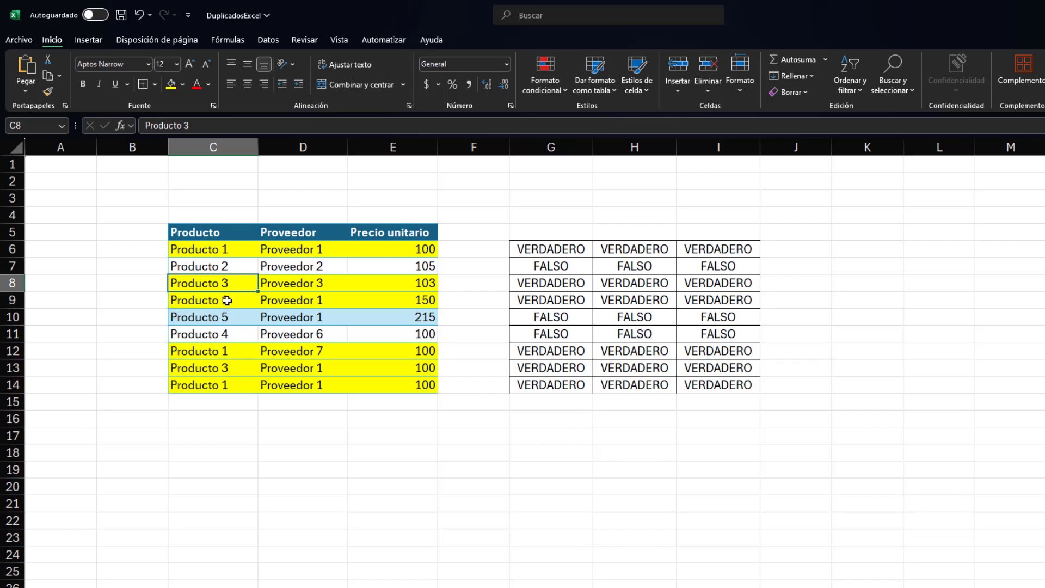
click(223, 368)
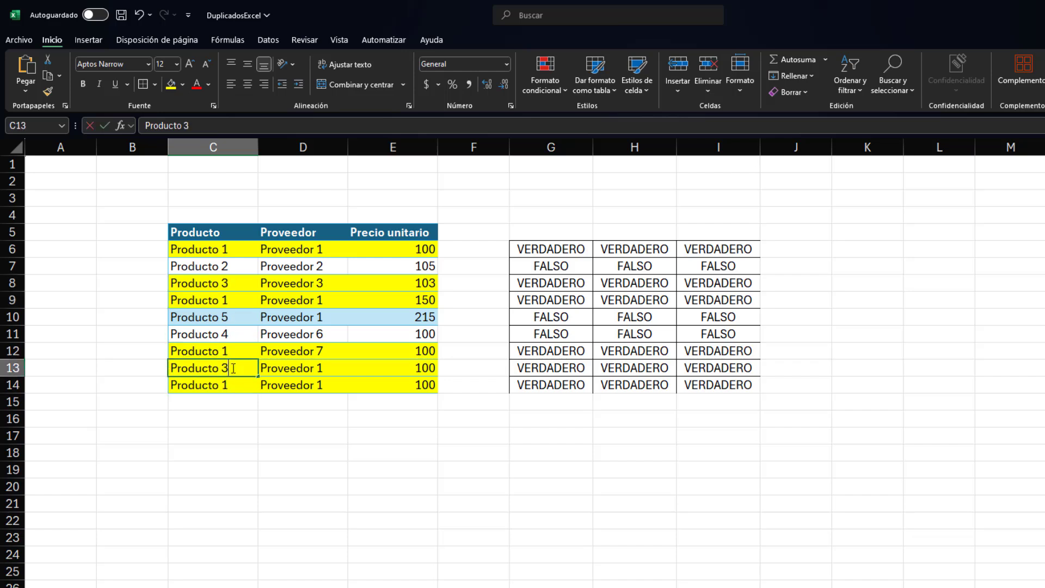
double_click(234, 367)
key(BackSpace)
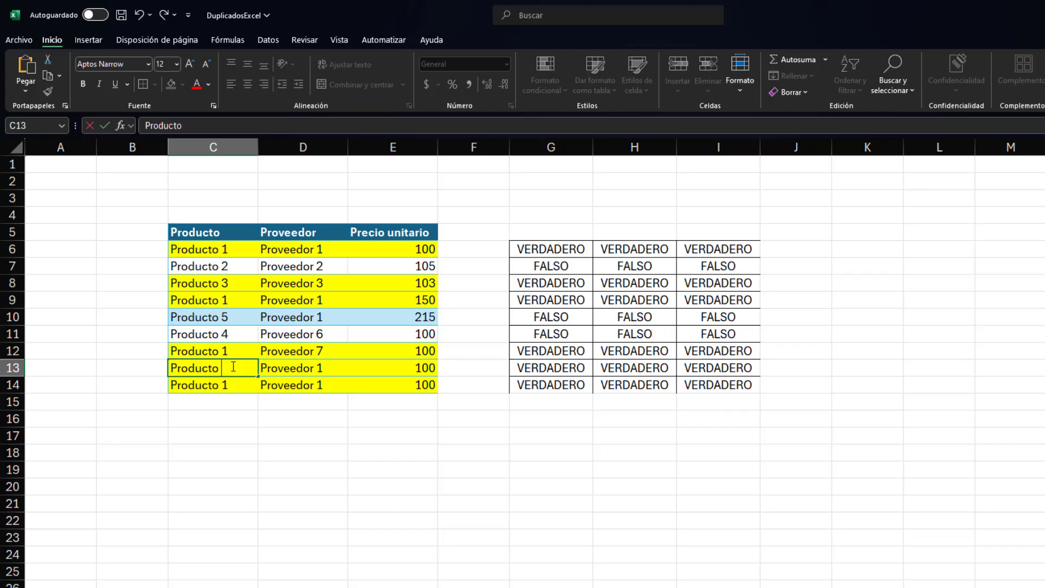
key(Return)
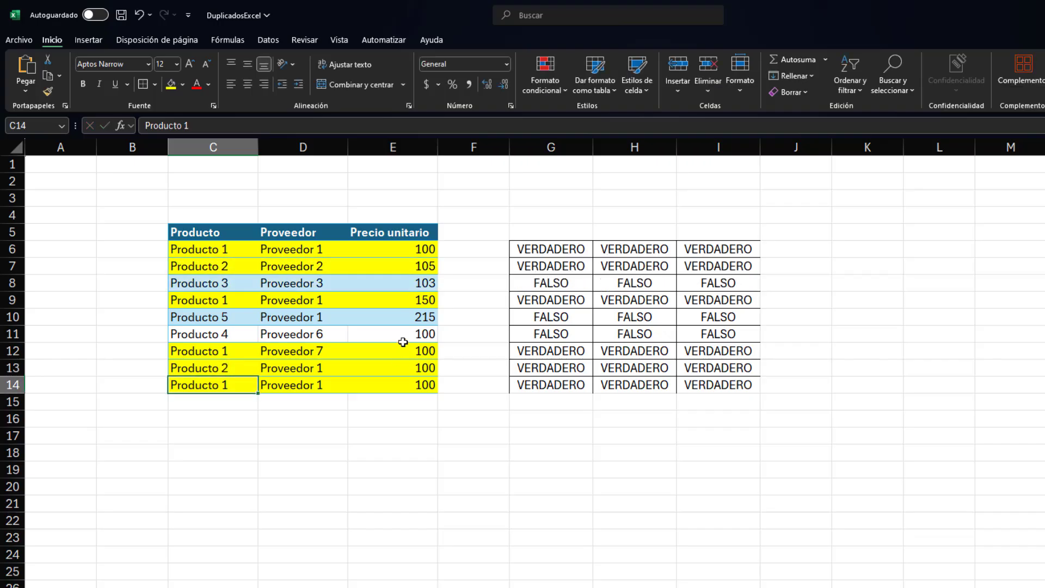
Change the product in C13 to Producto 8, after checking the products in C8, C7 and C13
click(237, 283)
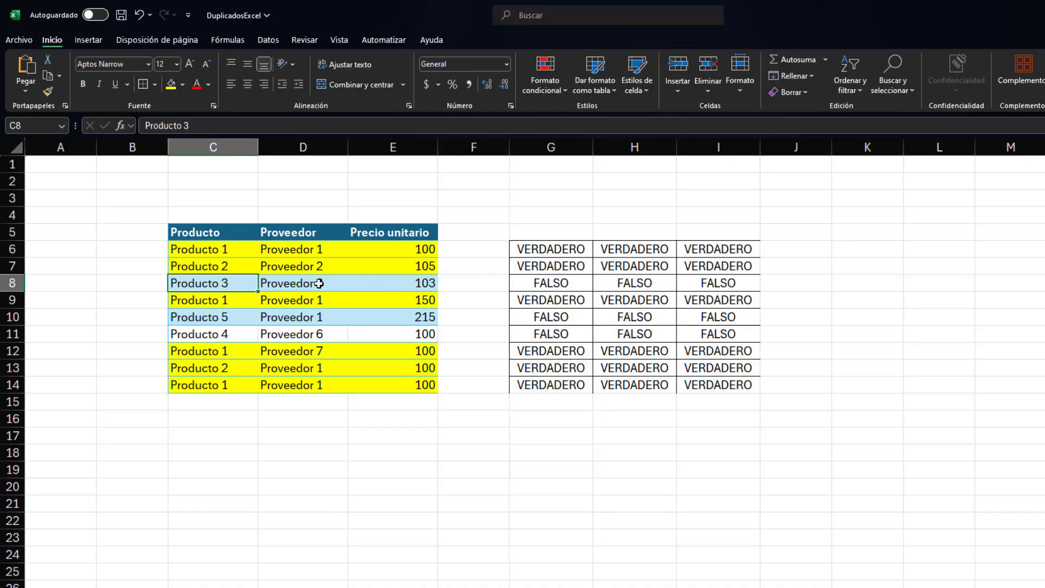
click(228, 268)
click(222, 369)
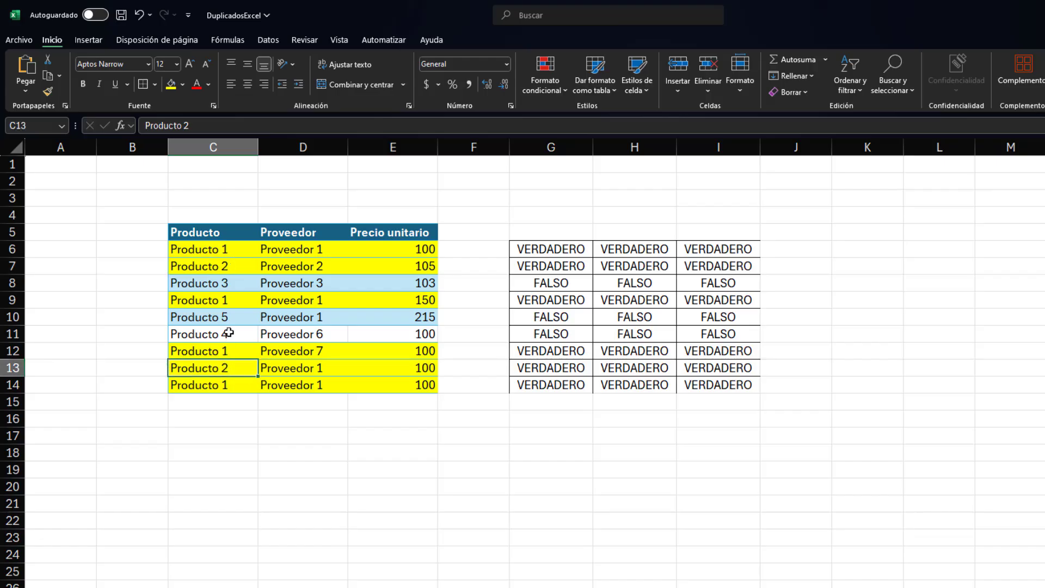
double_click(242, 365)
key(BackSpace)
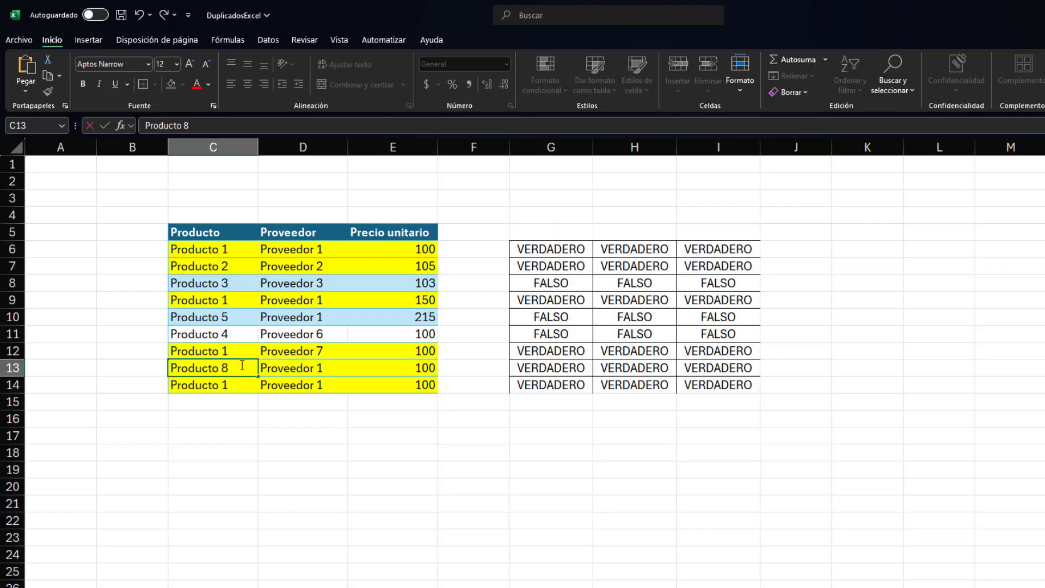
key(Return)
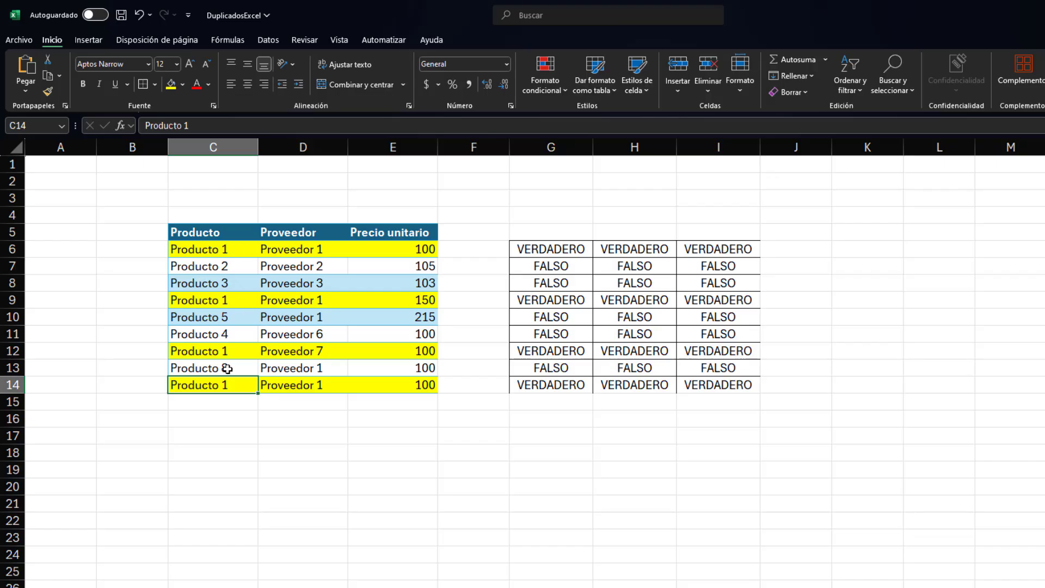
Replace the function in the G6 formula with CONTAR.SI.CONJUNTO, keeping its existing arguments
click(539, 249)
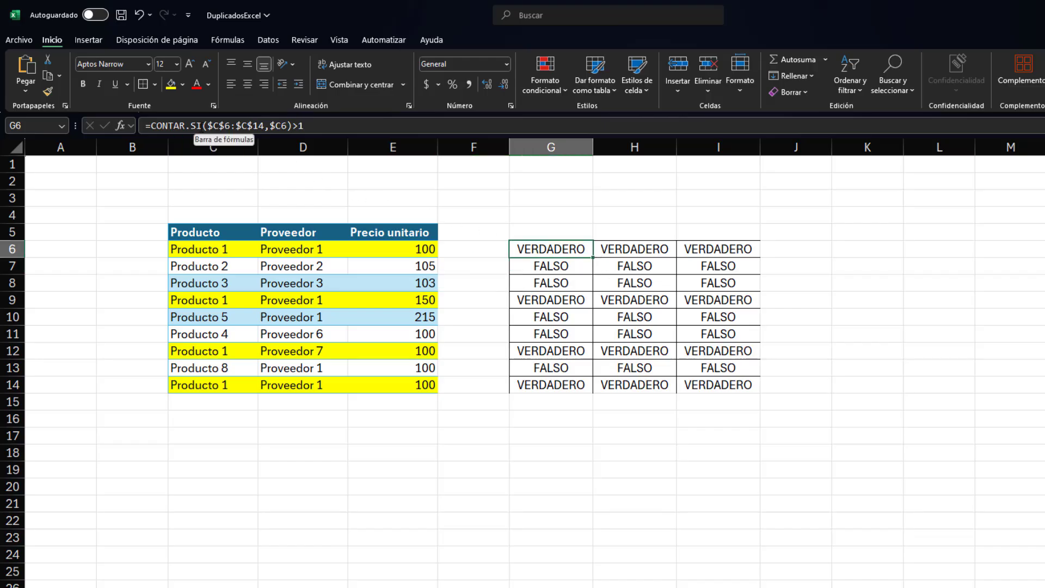
click(203, 126)
text(.con)
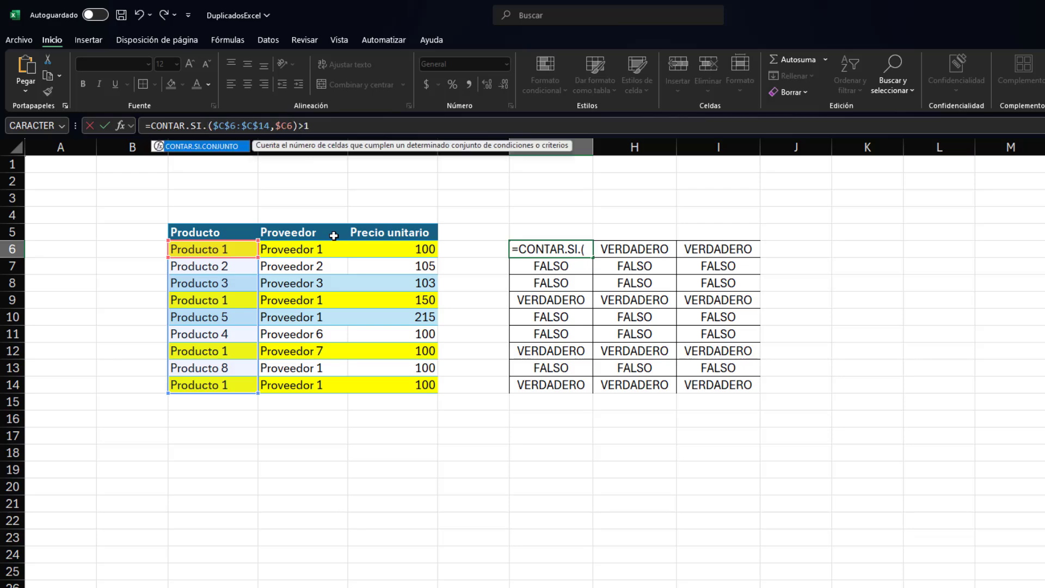
key(Tab)
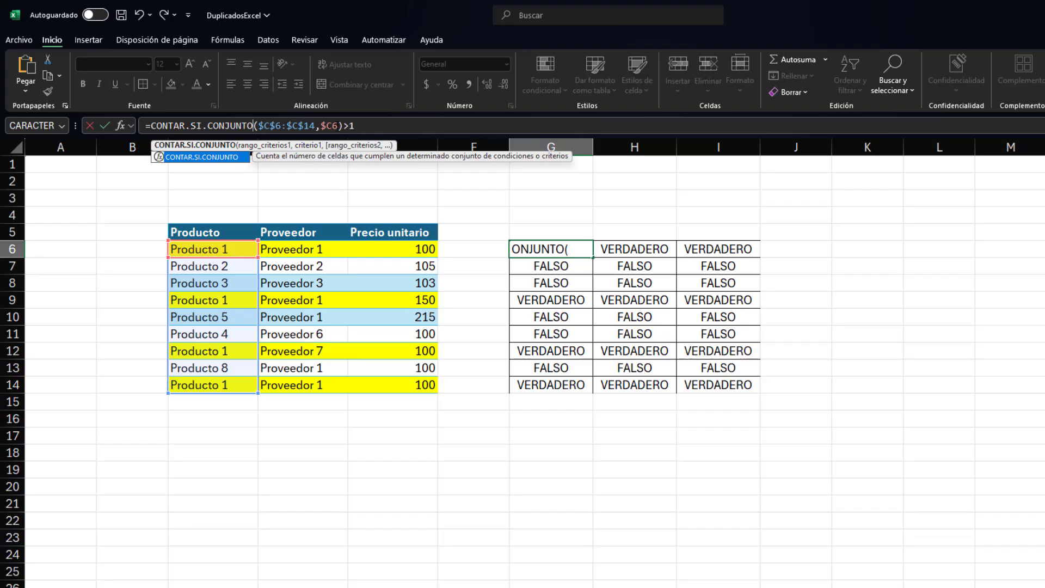
Add the Proveedor column as the second criteria range in the G6 formula, as the absolute reference $D$6:$D$14
click(338, 125)
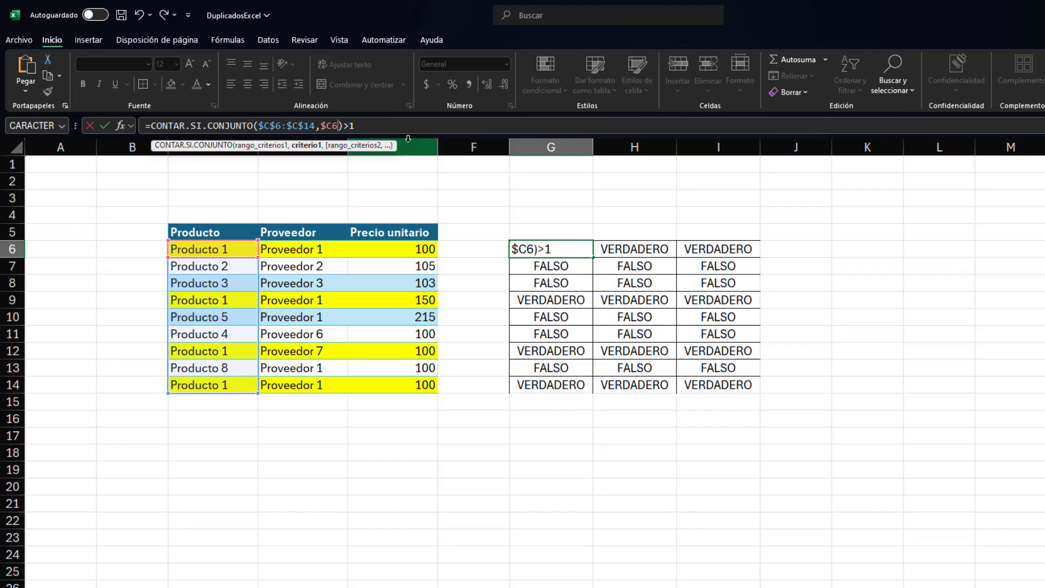
text(,)
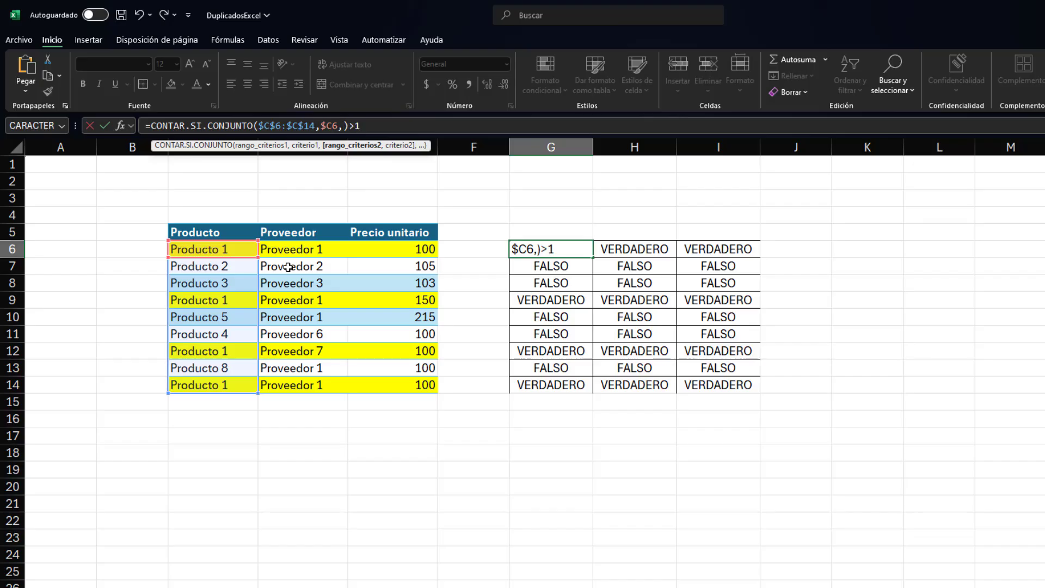
drag(290, 248, 301, 380)
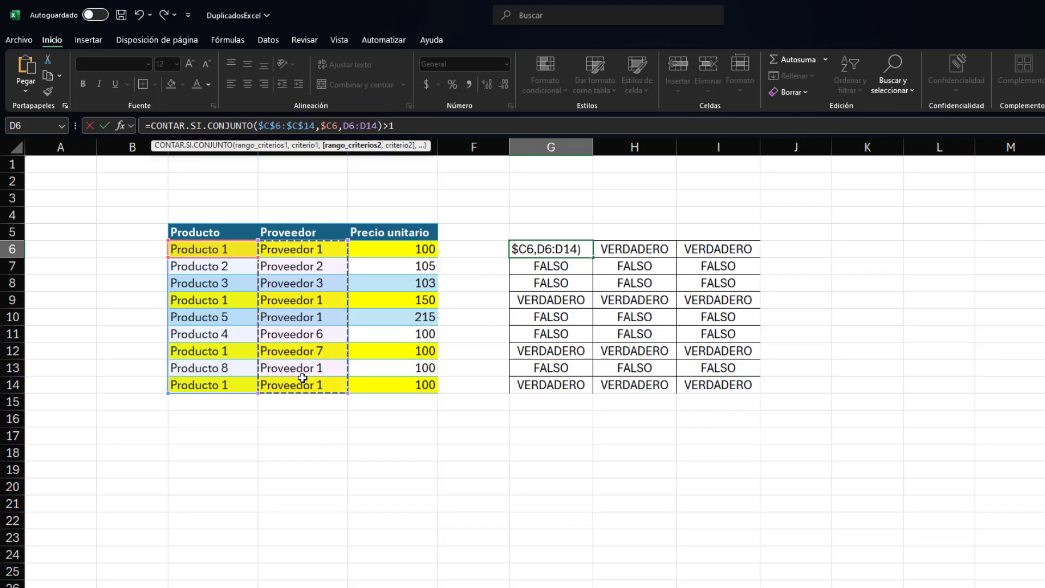
key(F4)
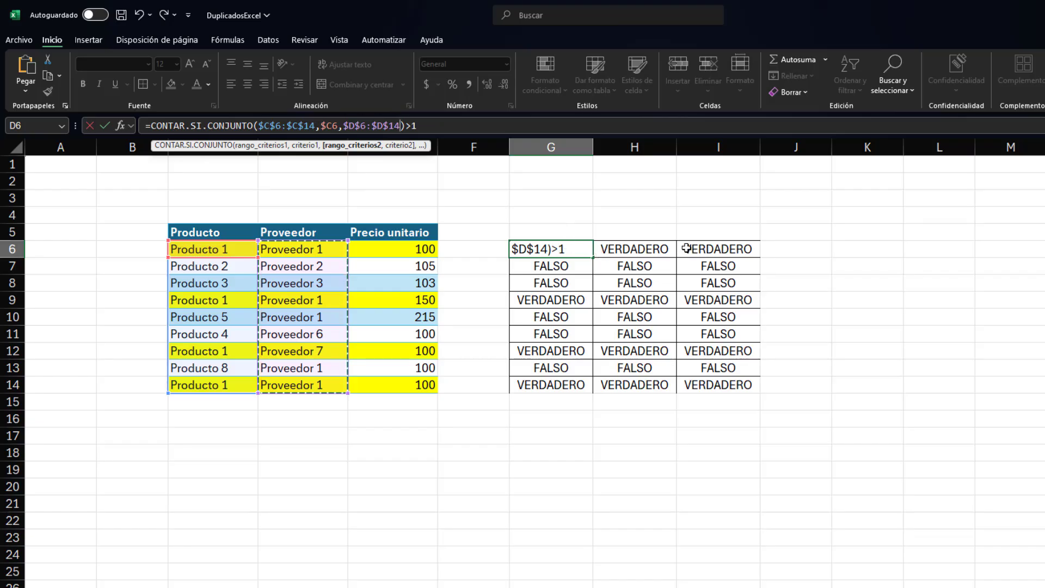
Add $D6 with only the column locked as the second criterion and confirm the G6 formula
text(,)
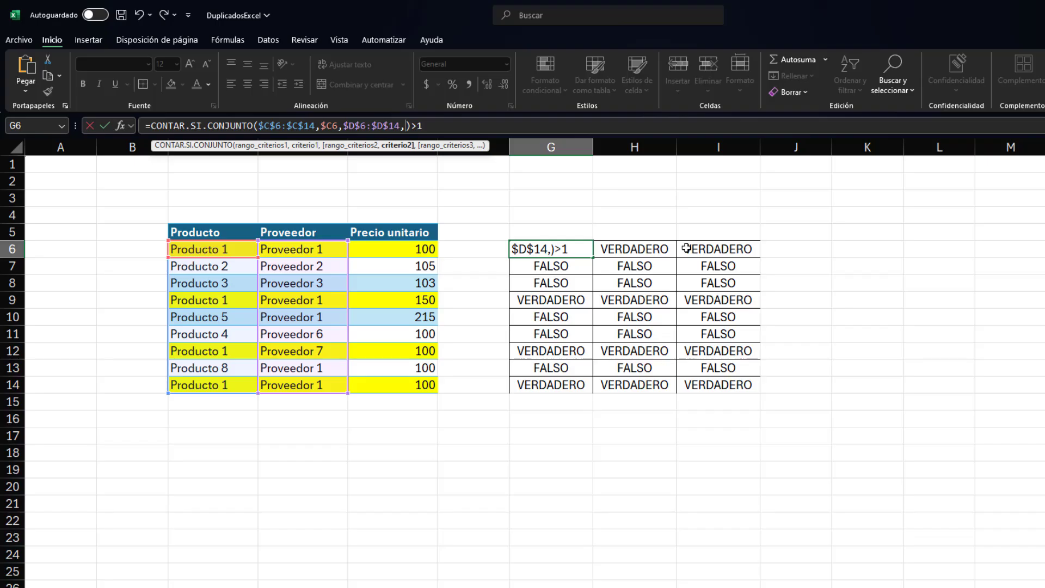
click(286, 248)
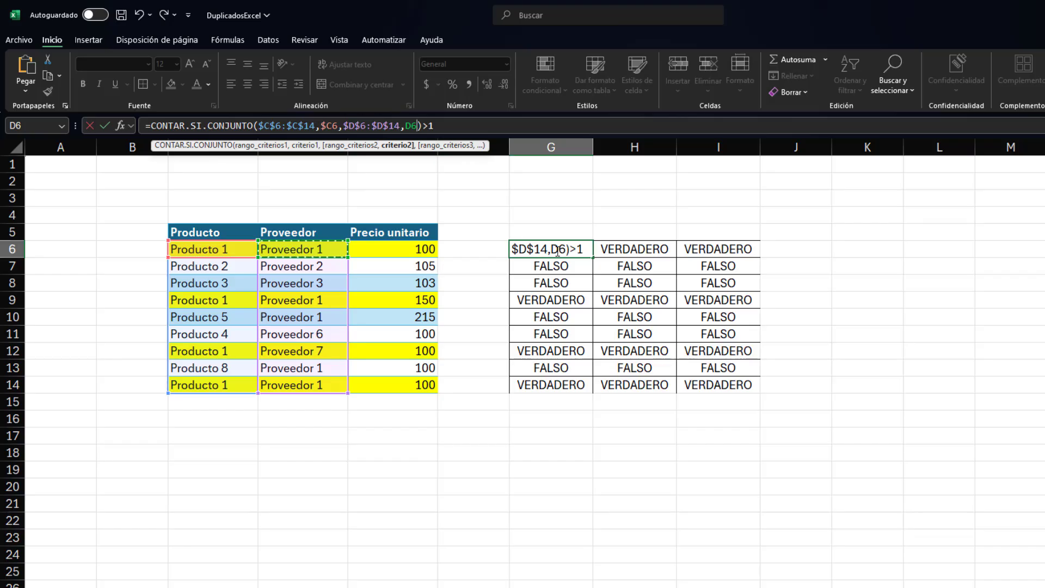
key(F4)
key(F4)
key(F4)
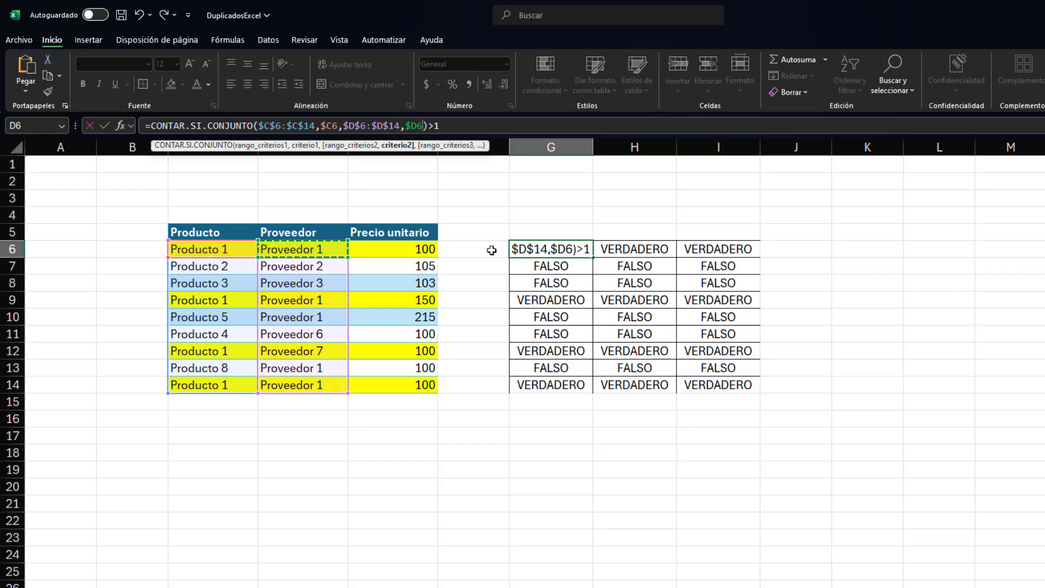
key(Return)
Fill the G6 formula across G6:I14 and compare the product and supplier pairs in rows 6 and 9
click(552, 249)
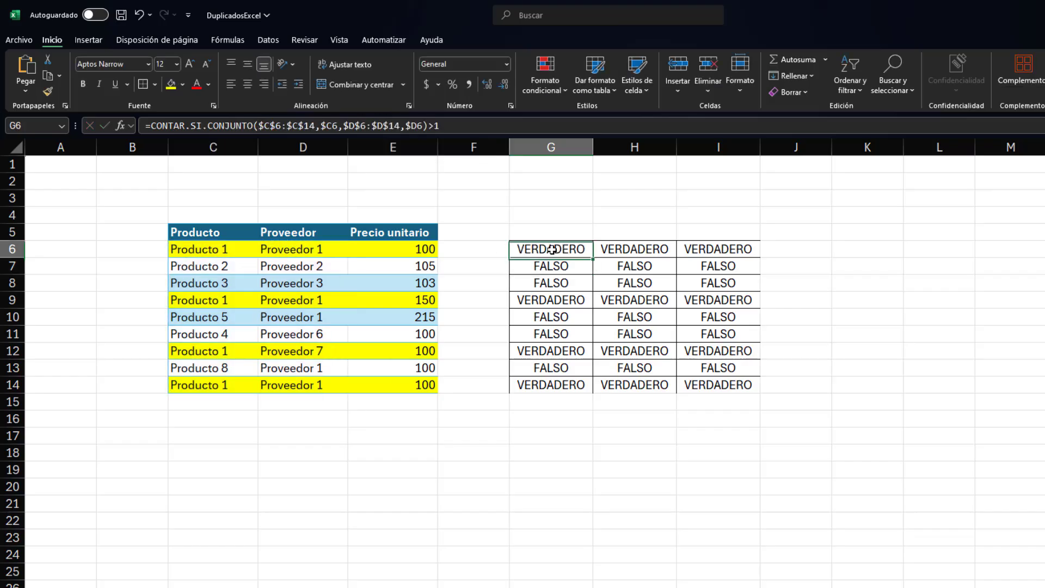
click(220, 249)
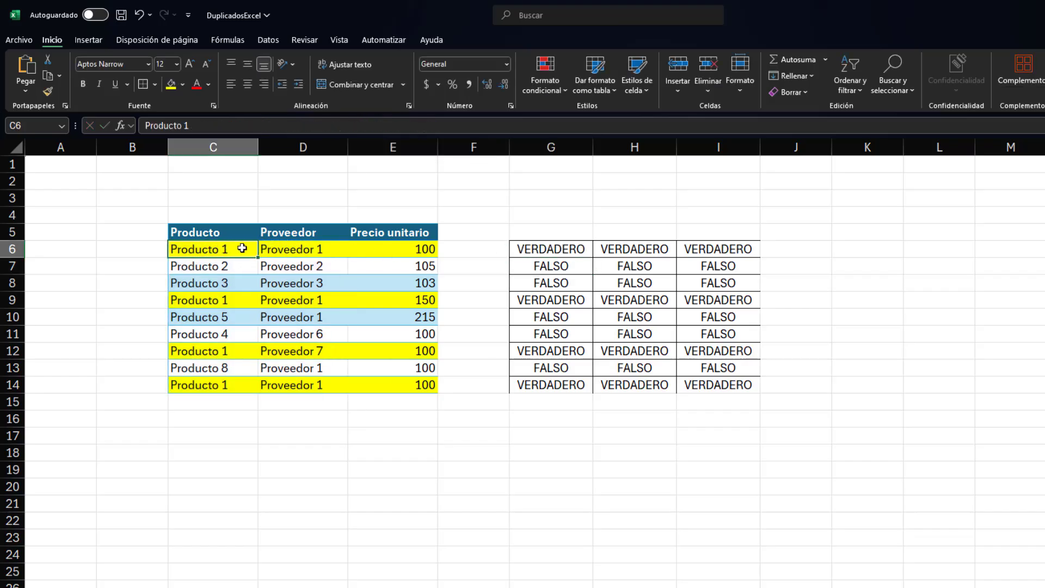
click(277, 249)
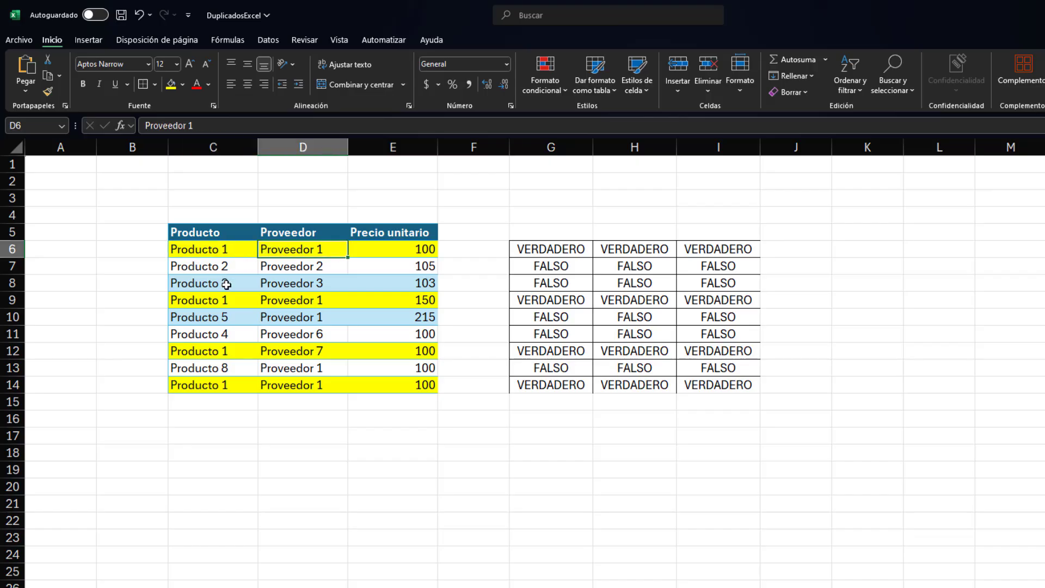
click(219, 300)
click(279, 301)
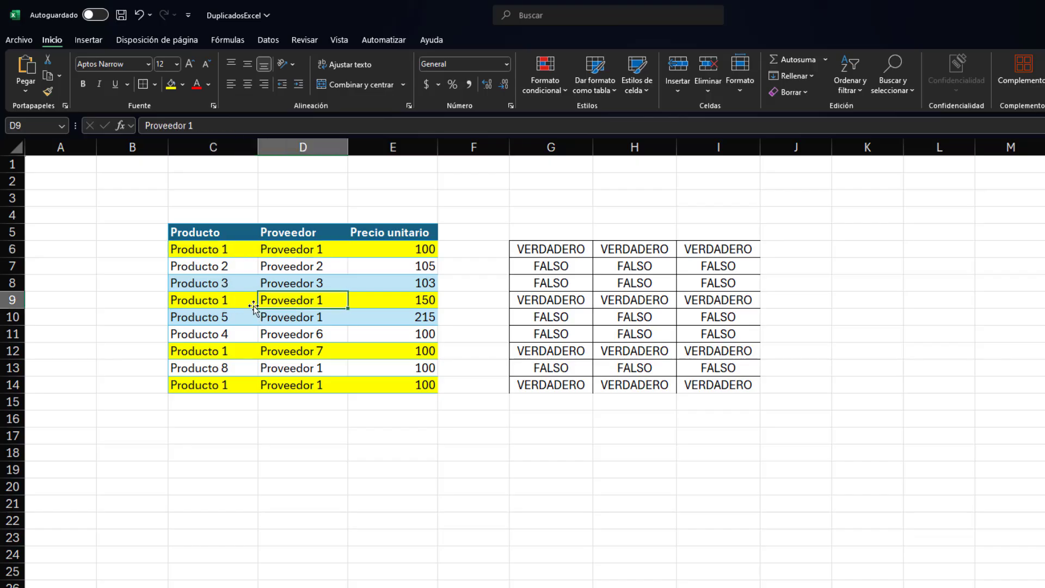
click(553, 249)
drag(592, 257, 759, 390)
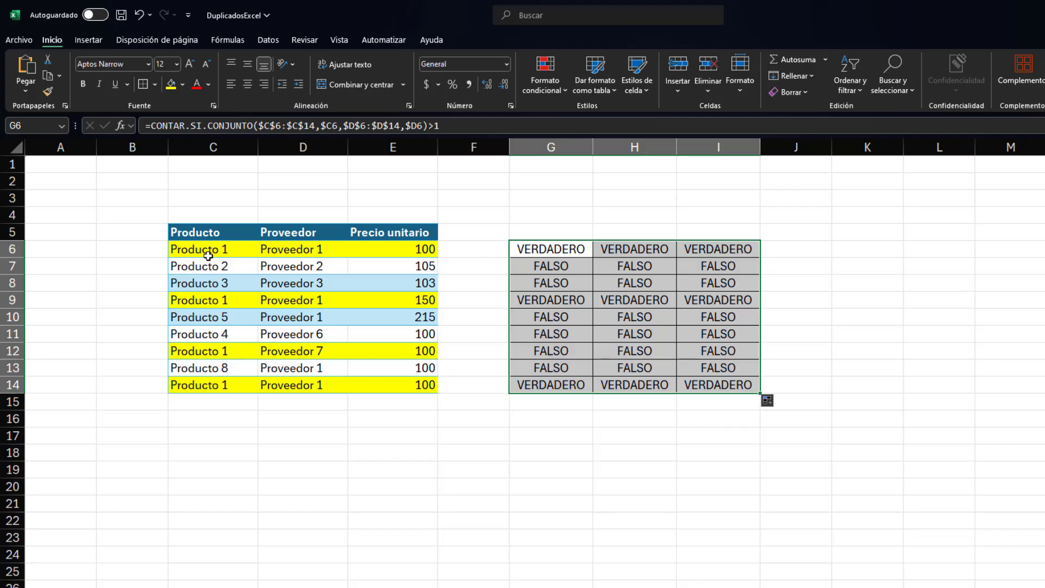
click(192, 252)
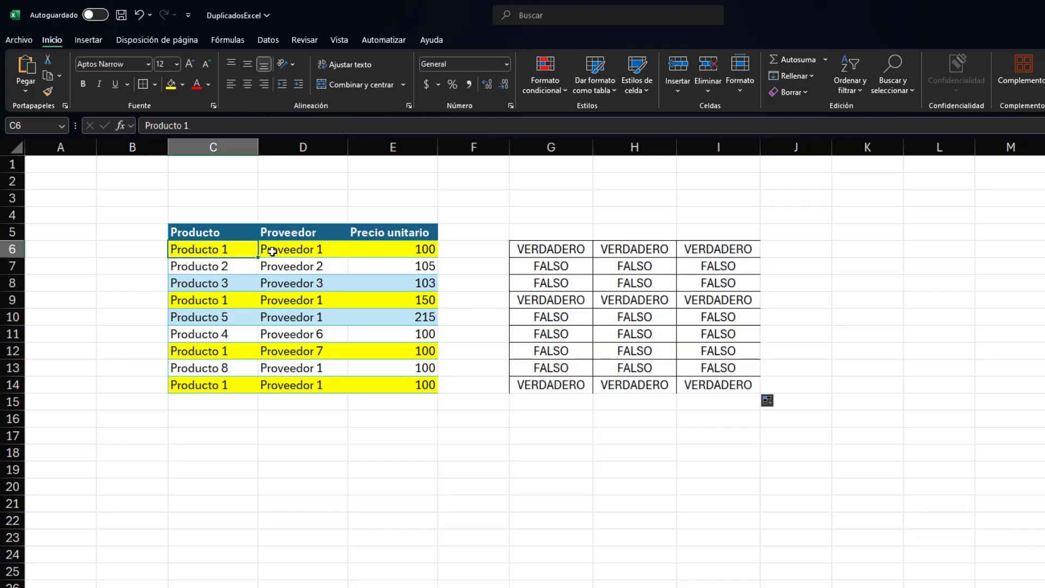
click(267, 251)
drag(201, 251, 269, 250)
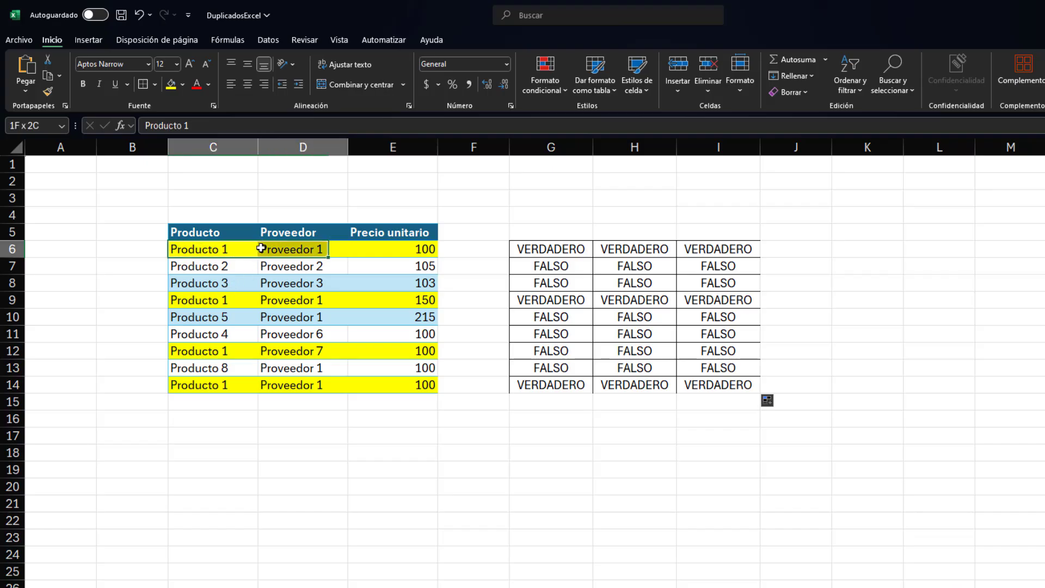
drag(197, 301, 314, 303)
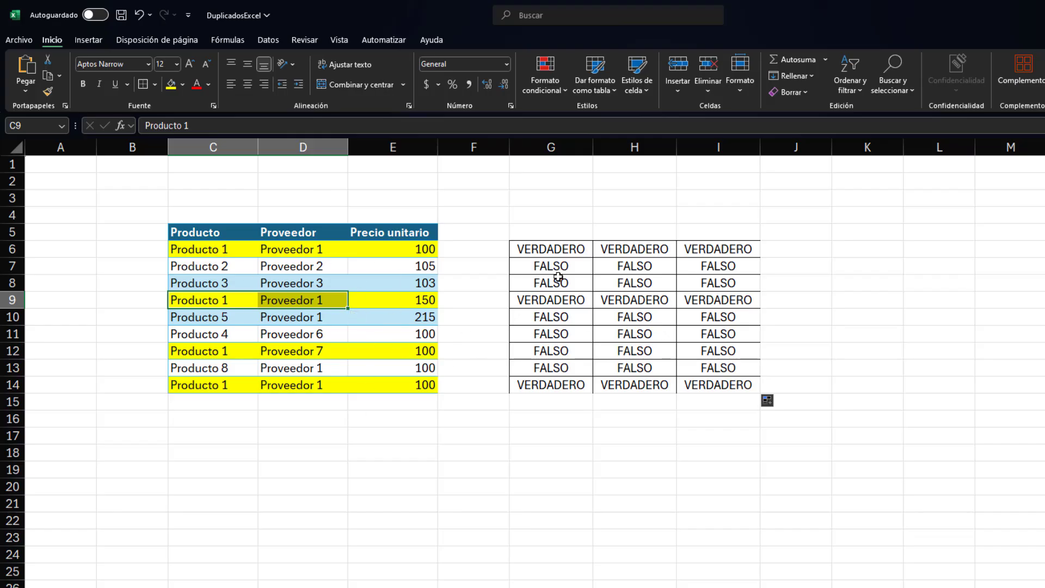
Copy the full formula text =CONTAR.SI.CONJUNTO($C$6:$C$14,$C6,$D$6:$D$14,$D6)>1 from G6
click(550, 249)
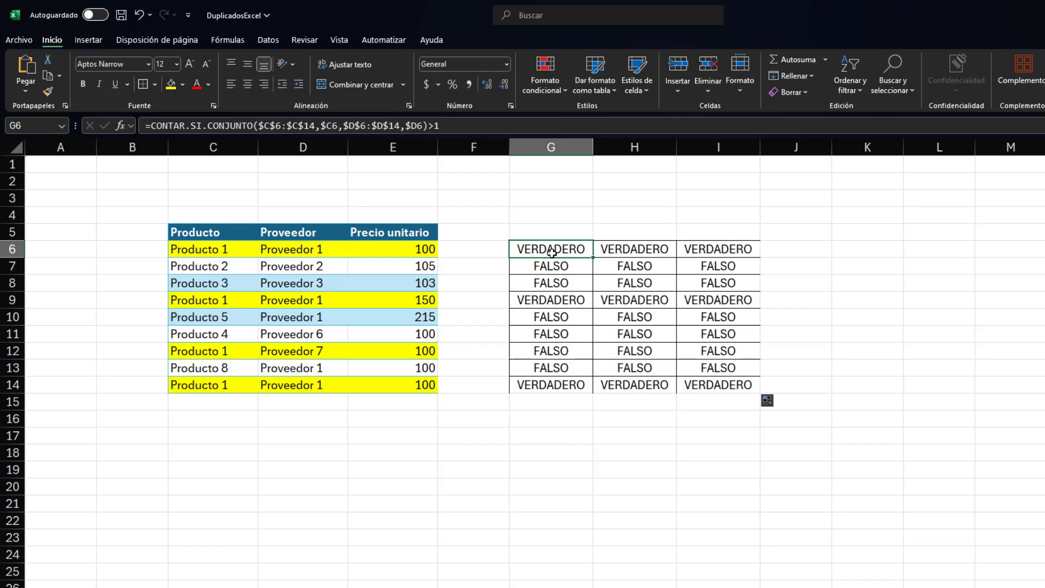
drag(443, 126, 124, 113)
key(ctrl+c)
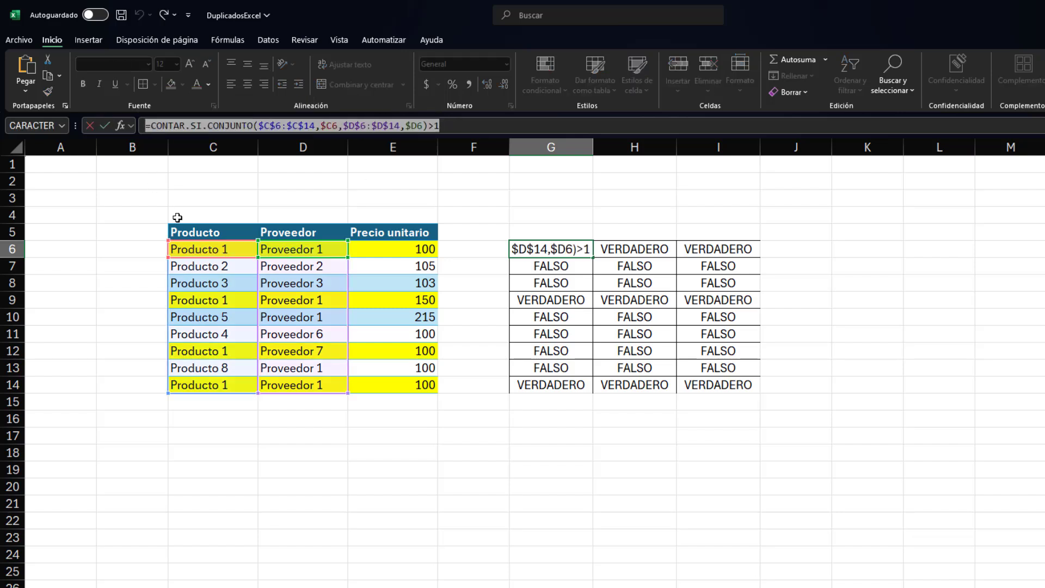
text(=)
click(139, 199)
drag(177, 250, 408, 386)
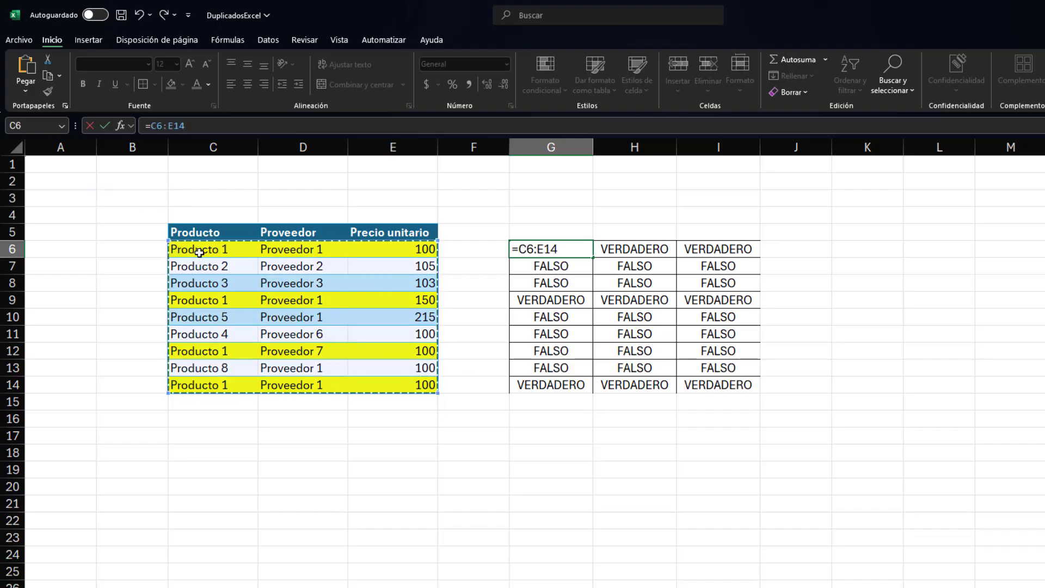
key(Escape)
Edit the existing conditional formatting rule for C6:E14, replacing its formula with the copied =CONTAR.SI.CONJUNTO($C$6:$C$14,$C6,$D$6:$D$14,$D6)>1
drag(197, 251, 396, 386)
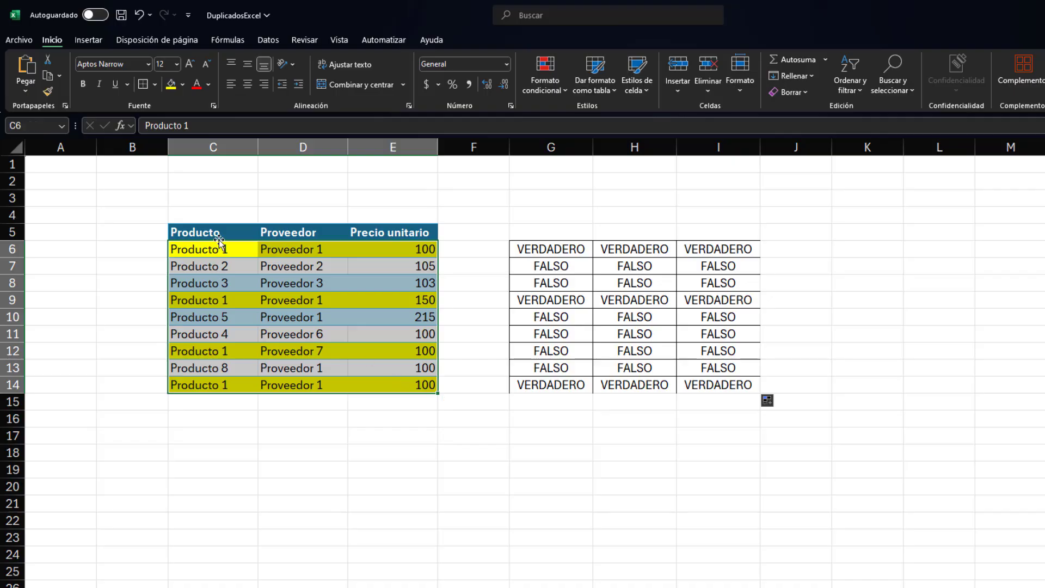
click(565, 88)
click(572, 283)
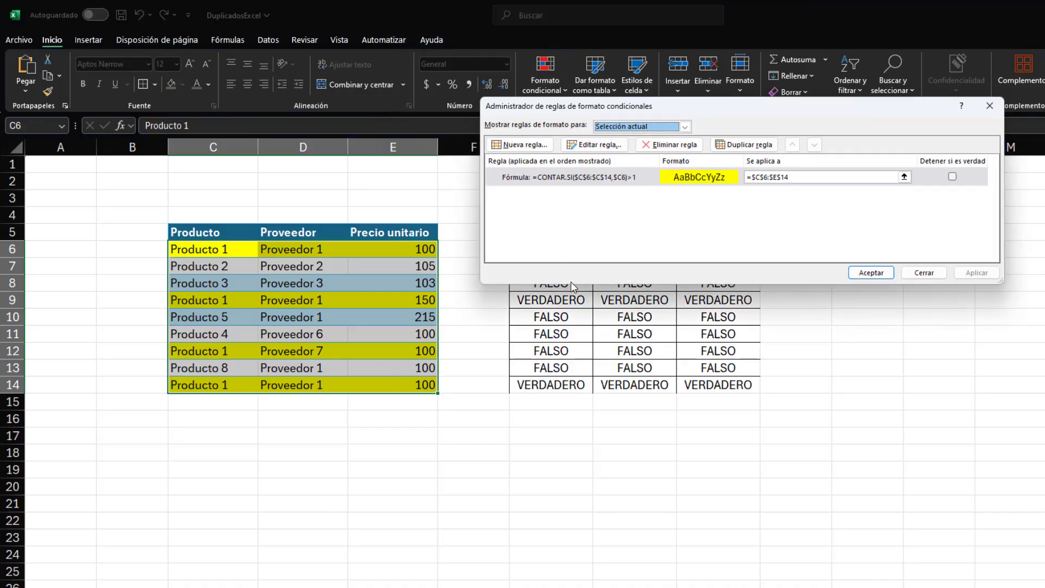
click(595, 144)
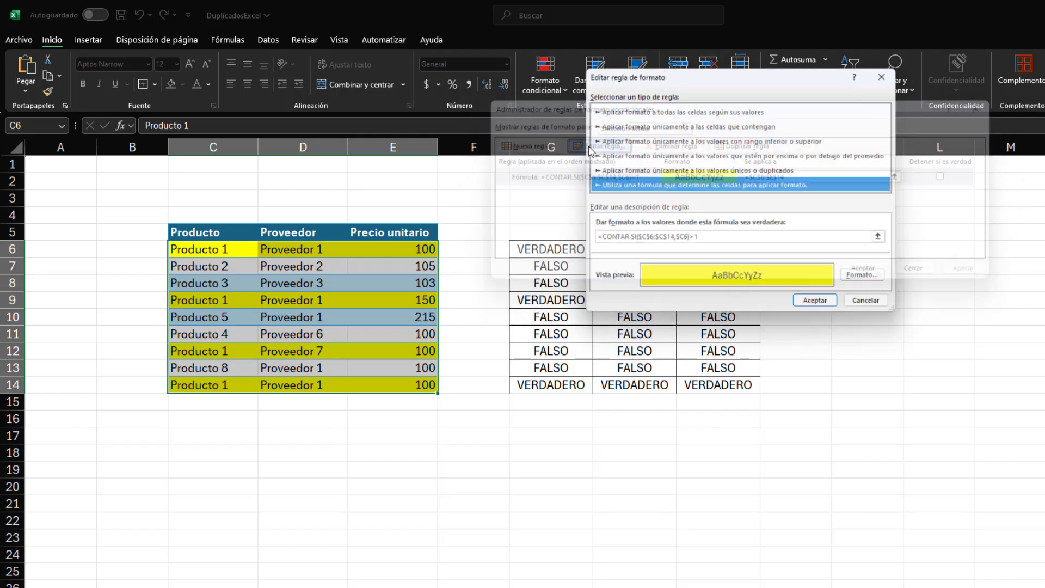
drag(702, 239, 605, 239)
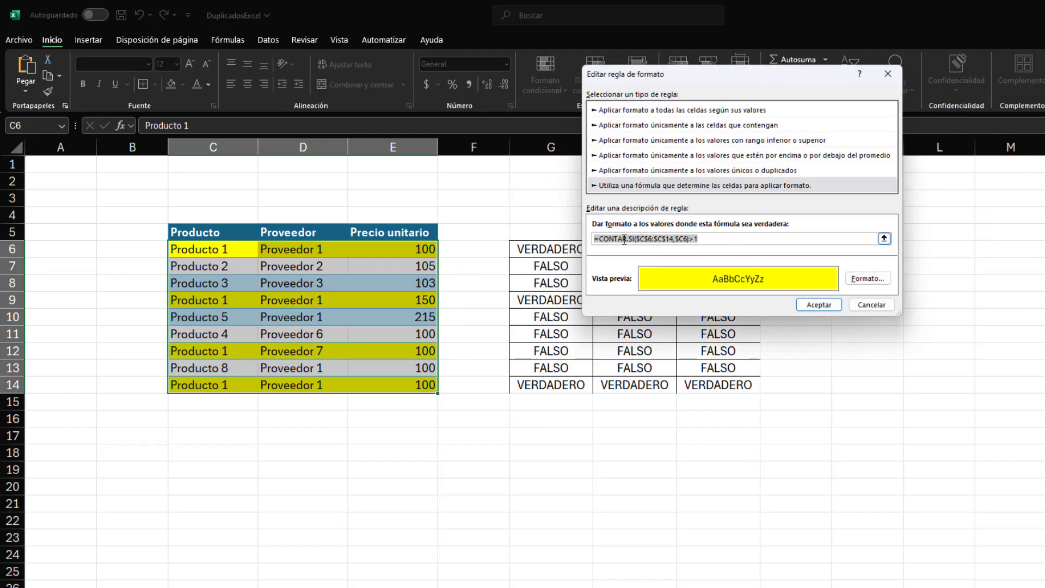
key(ctrl+v)
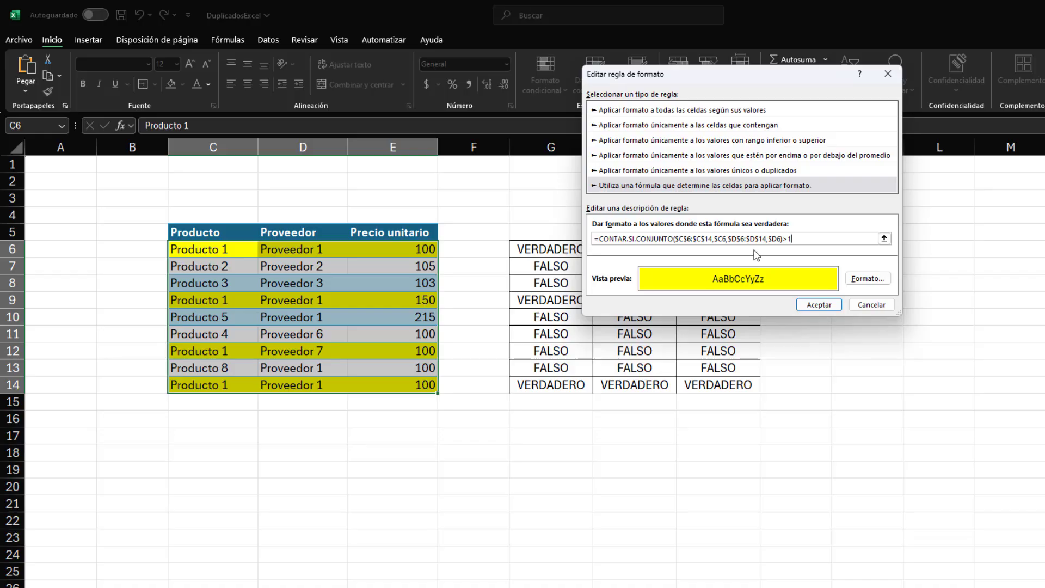
Change the duplicate-row rule's fill to light green and apply it to C6:E14
click(866, 278)
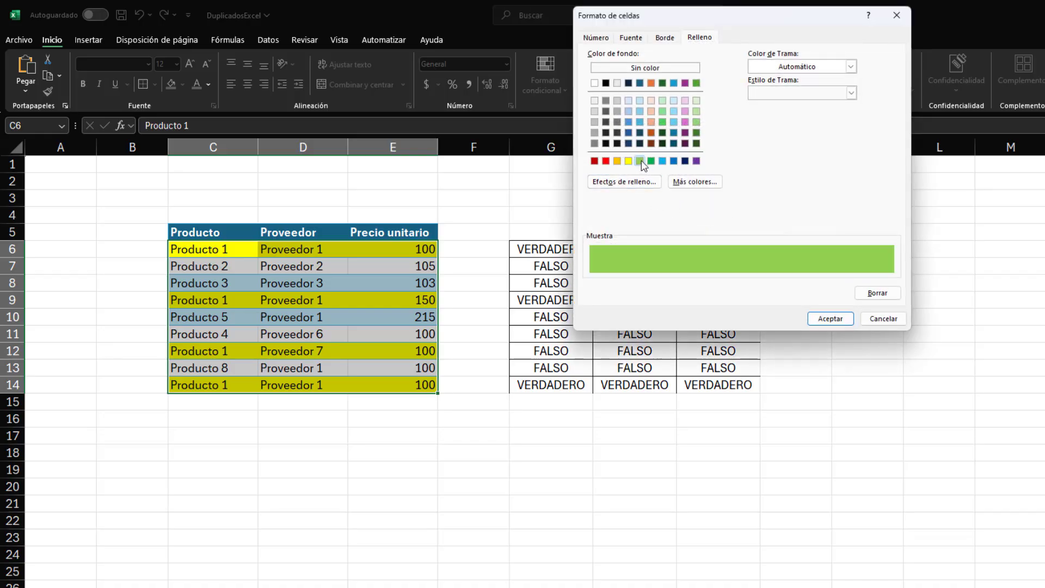
click(639, 160)
click(835, 322)
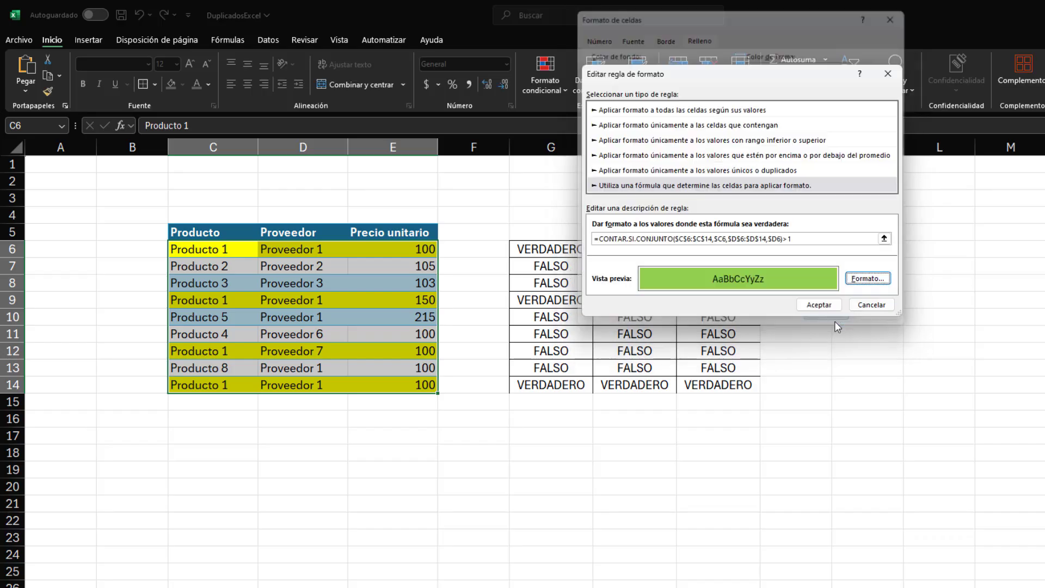
click(832, 303)
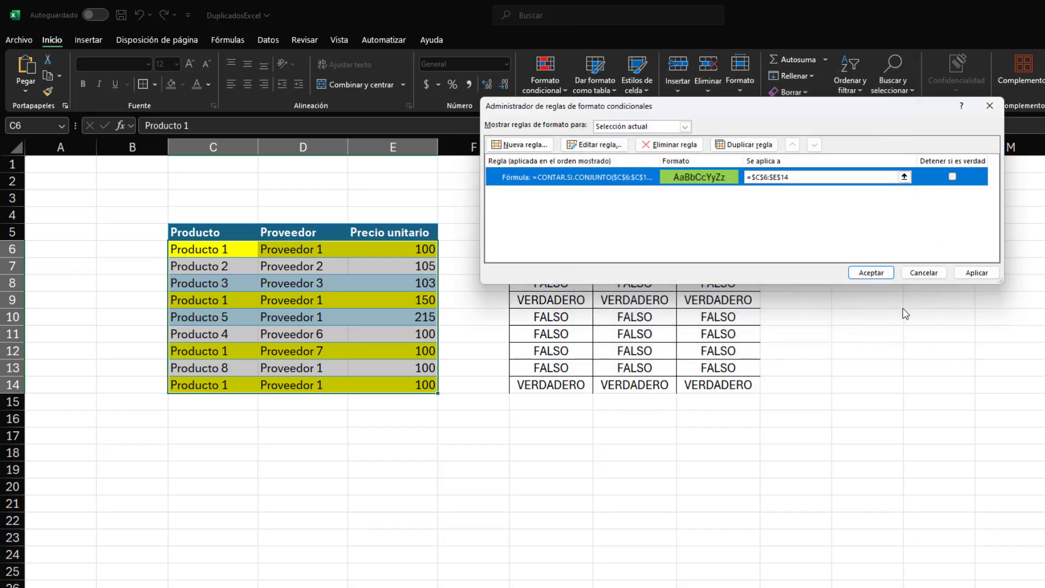
click(976, 272)
click(870, 273)
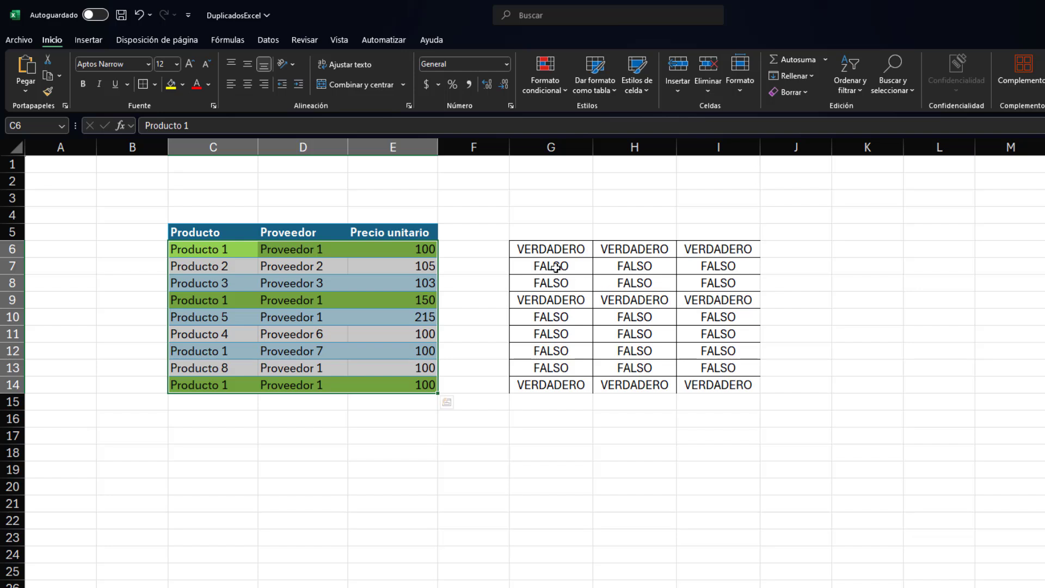
Check the formula results in G6:I6 and G9:I9 and the supplier range and criterion in the G9 formula
drag(521, 251, 724, 249)
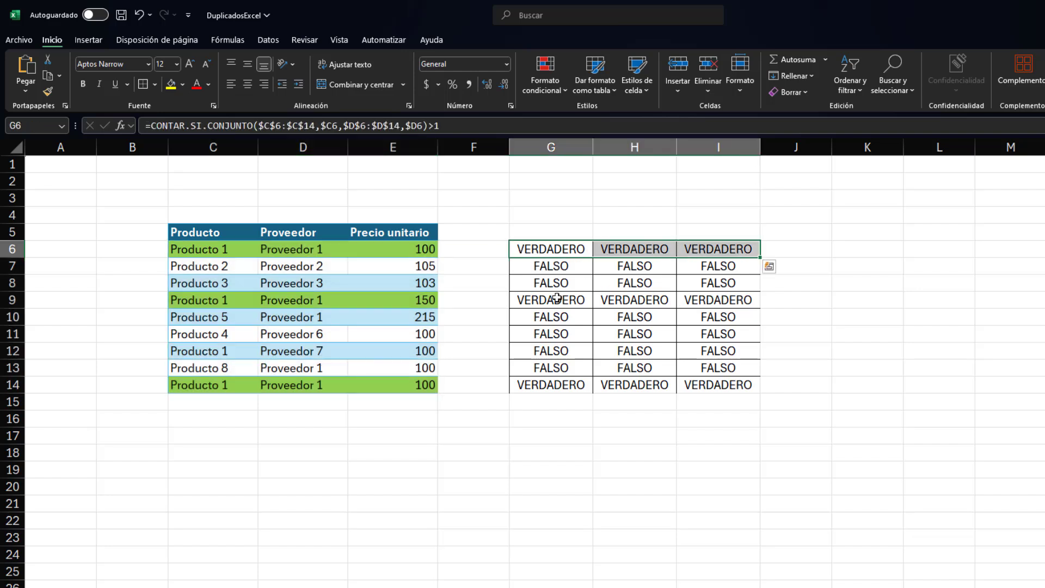
drag(539, 300, 729, 300)
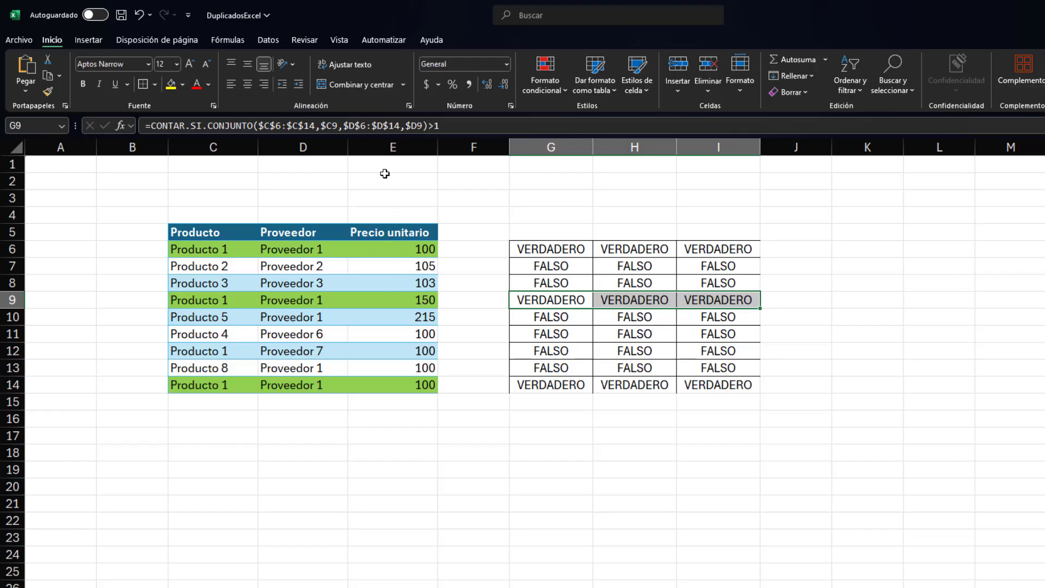
drag(345, 127, 418, 126)
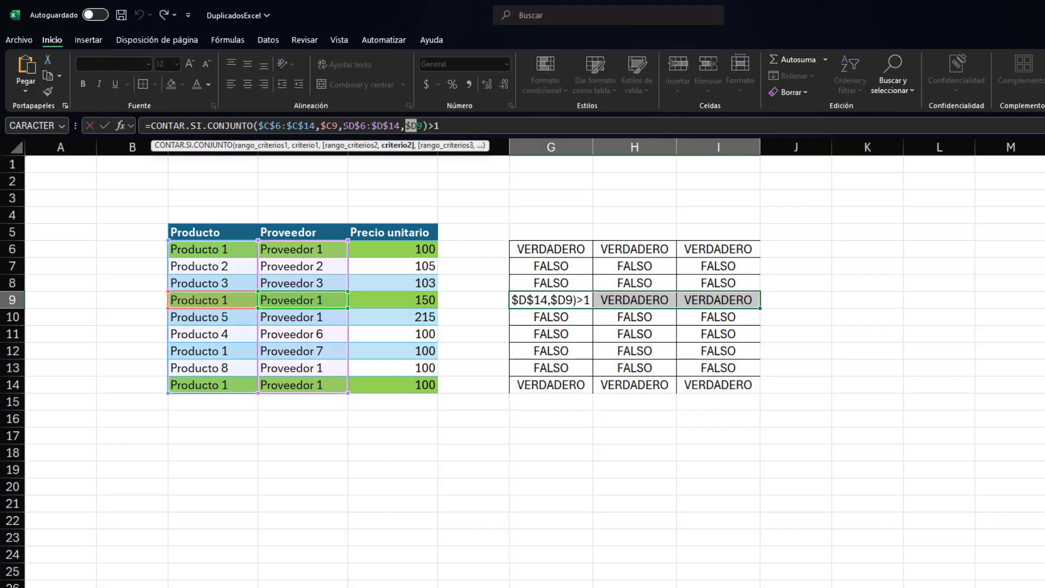
drag(344, 126, 423, 126)
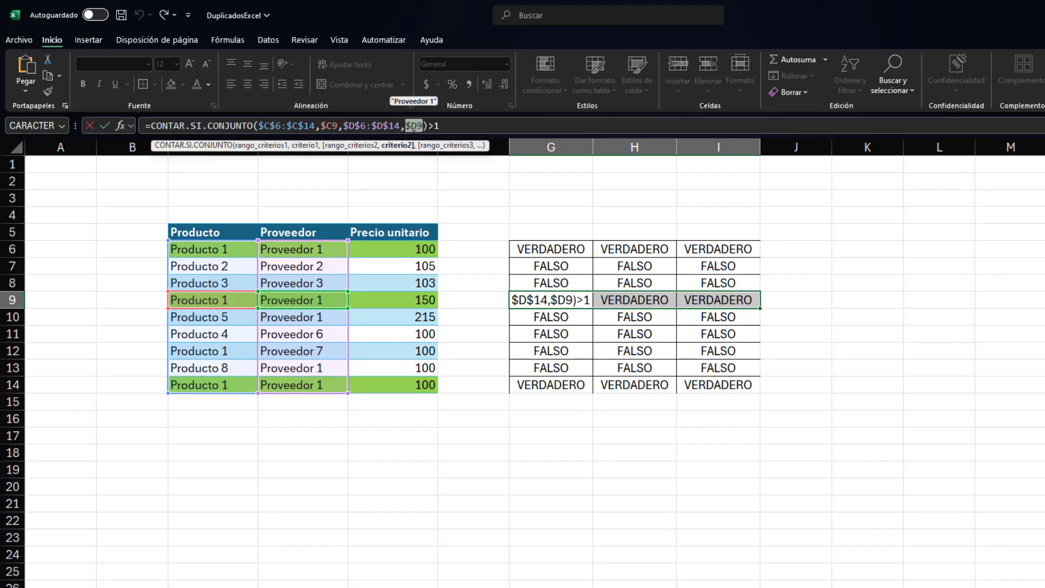
key(ctrl+Return)
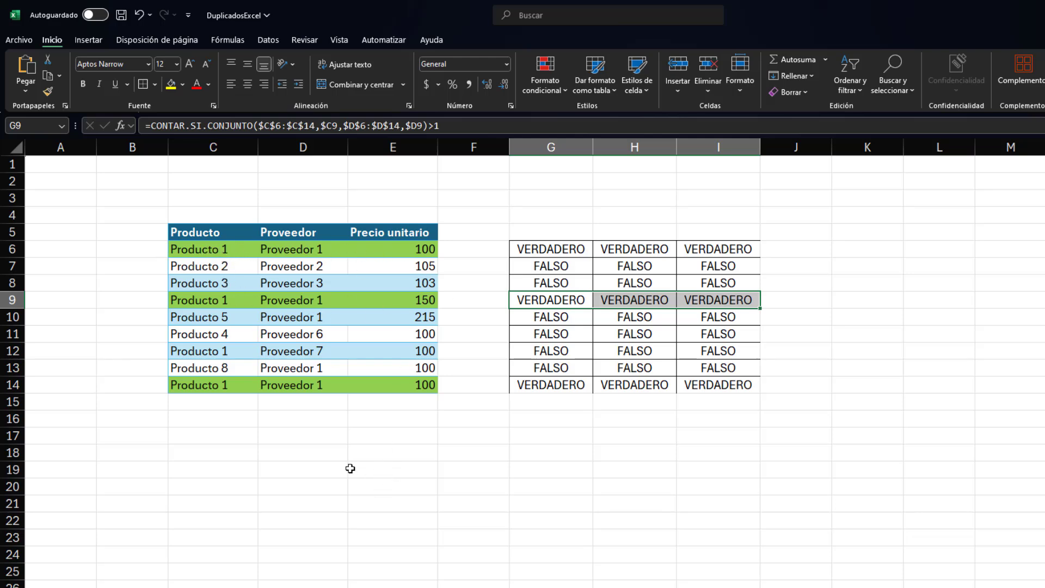
Change the supplier in D14 to Proveedor 7
click(309, 388)
double_click(330, 389)
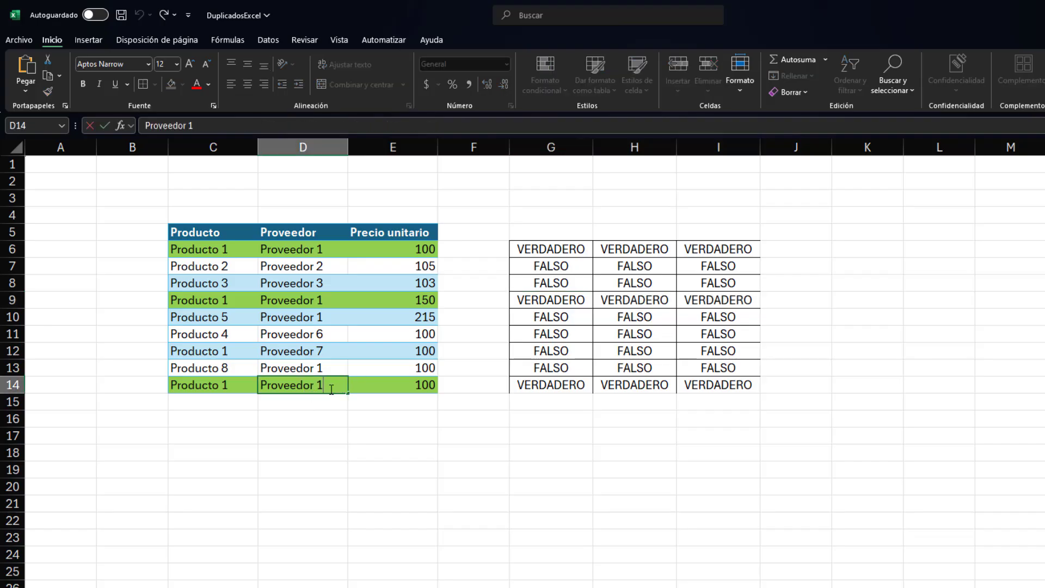
key(BackSpace)
text(7)
key(Return)
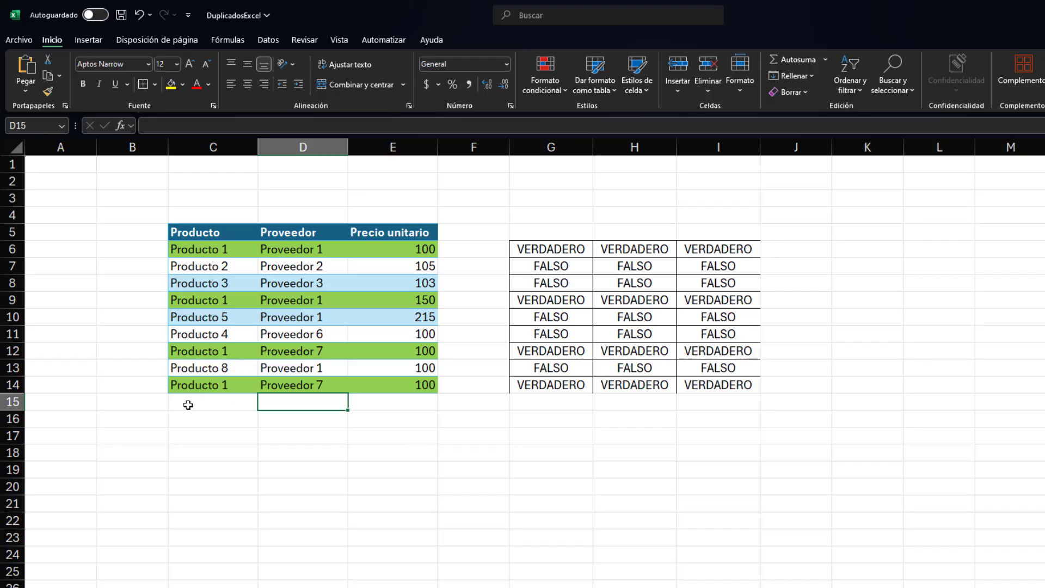
drag(188, 405, 376, 395)
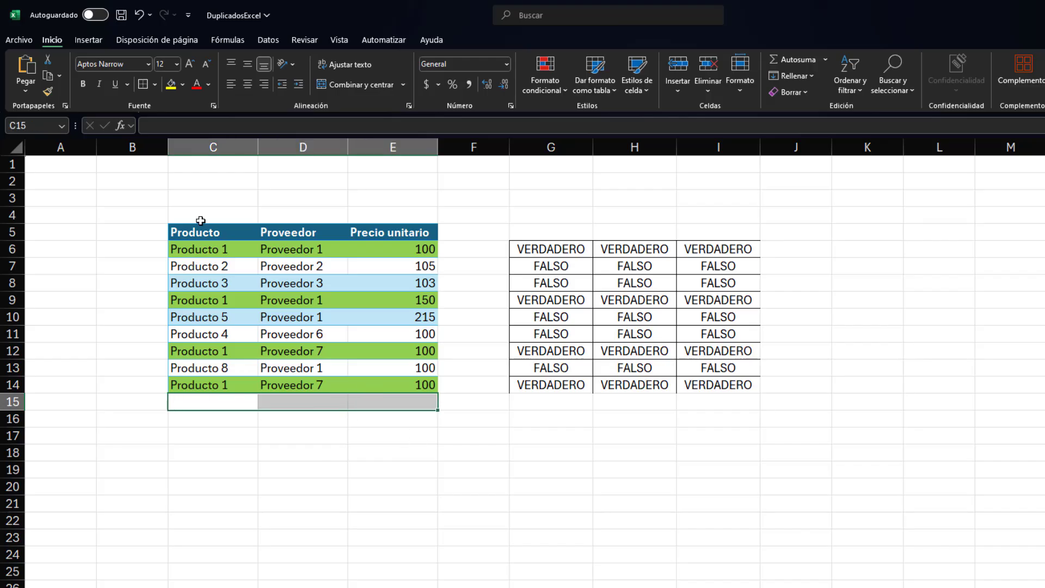
drag(197, 250, 390, 381)
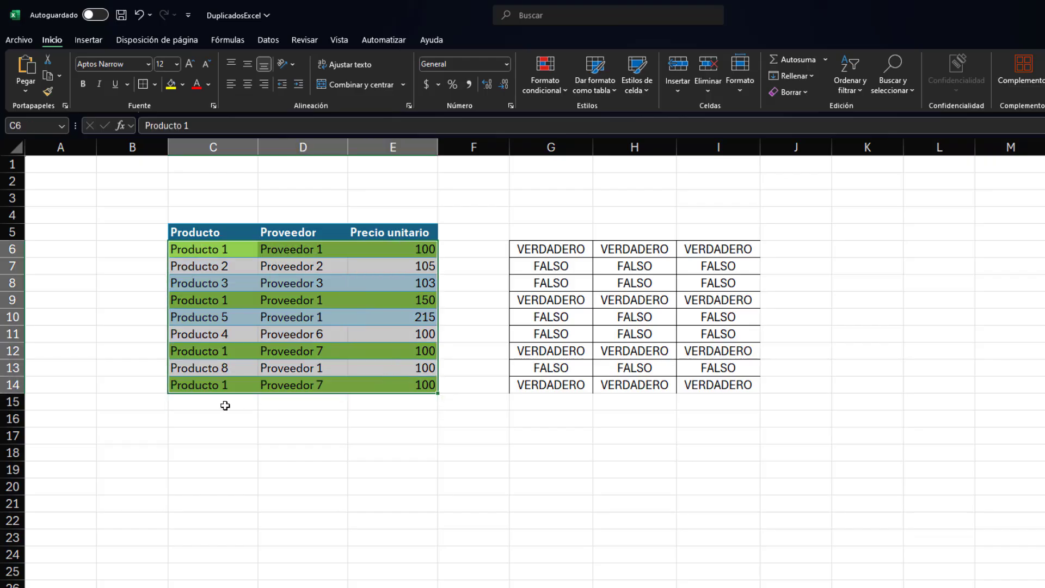
drag(224, 406, 422, 403)
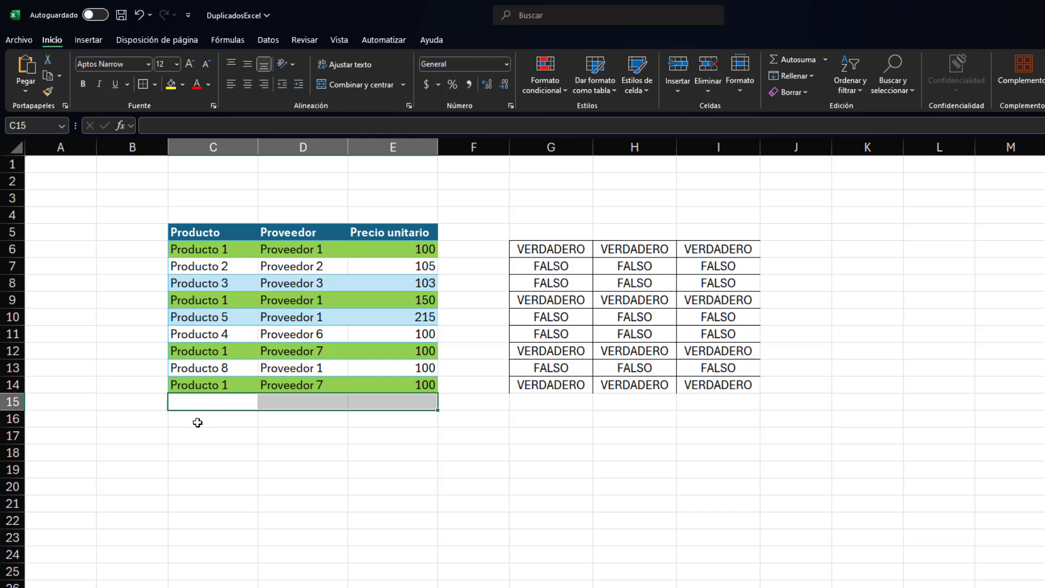
drag(201, 403, 376, 399)
Copy the full text of the G6 formula and leave the cell unchanged
click(565, 251)
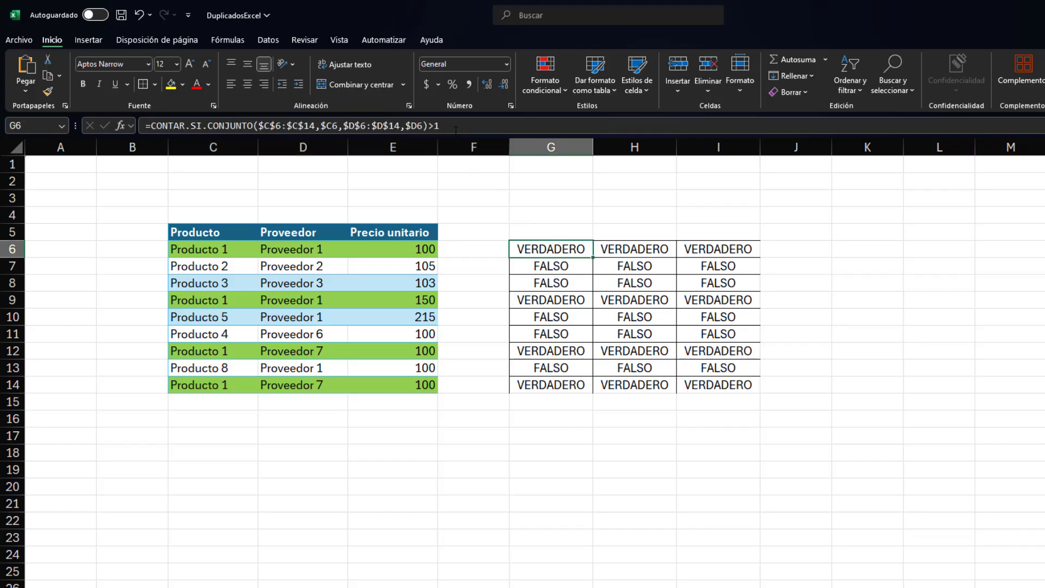
triple_click(456, 130)
key(ctrl+c)
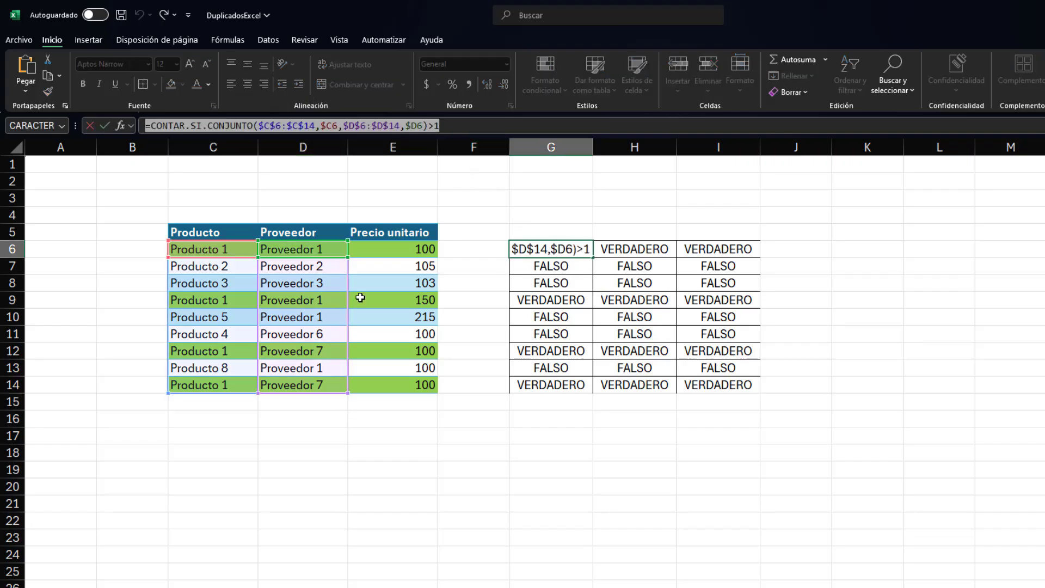
key(Escape)
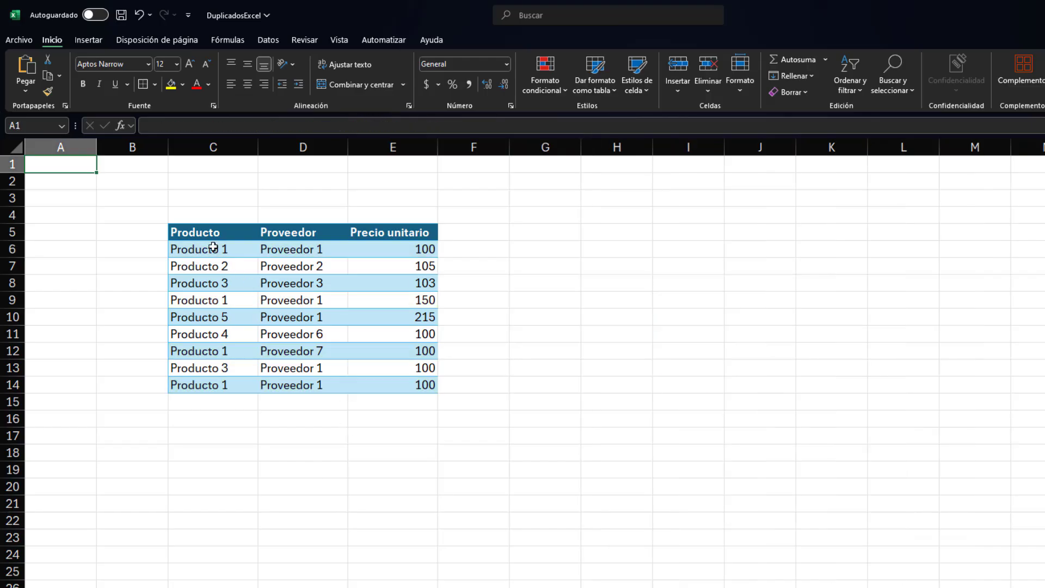
Convert the range C5:E14, from the Producto header down, into a table with headers
click(228, 238)
drag(228, 238, 408, 369)
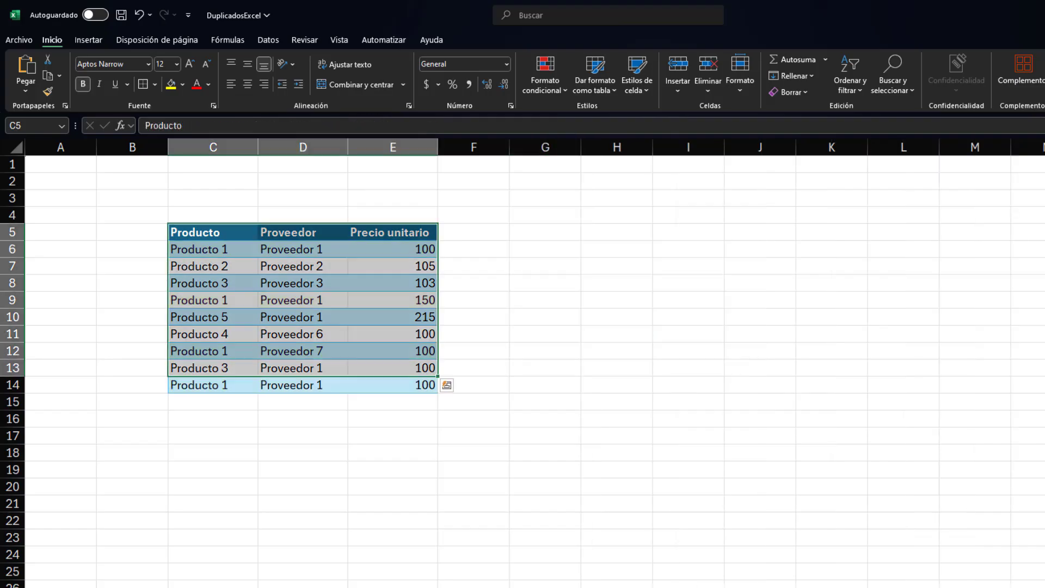
click(294, 334)
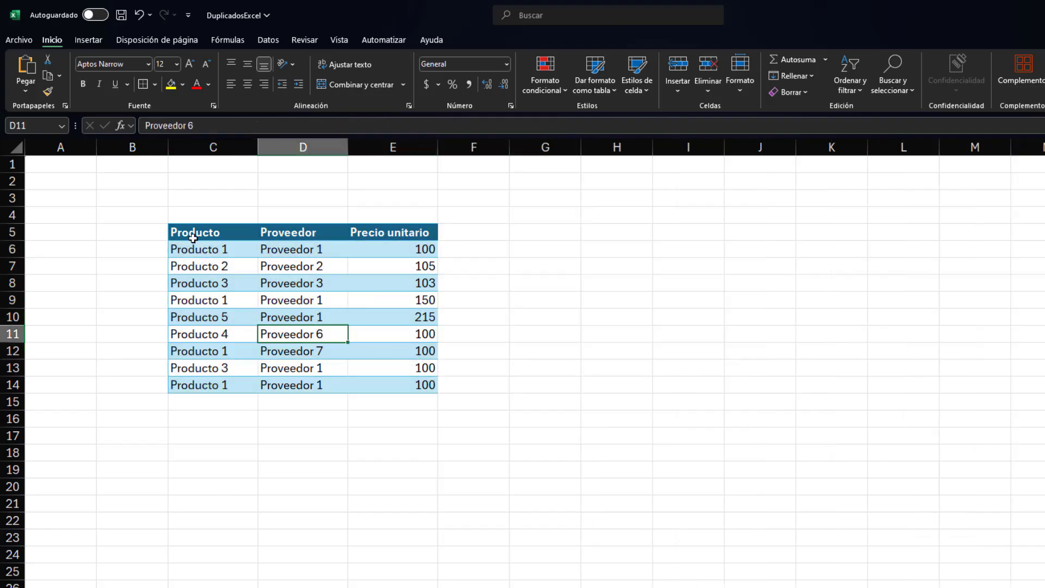
drag(192, 237, 377, 383)
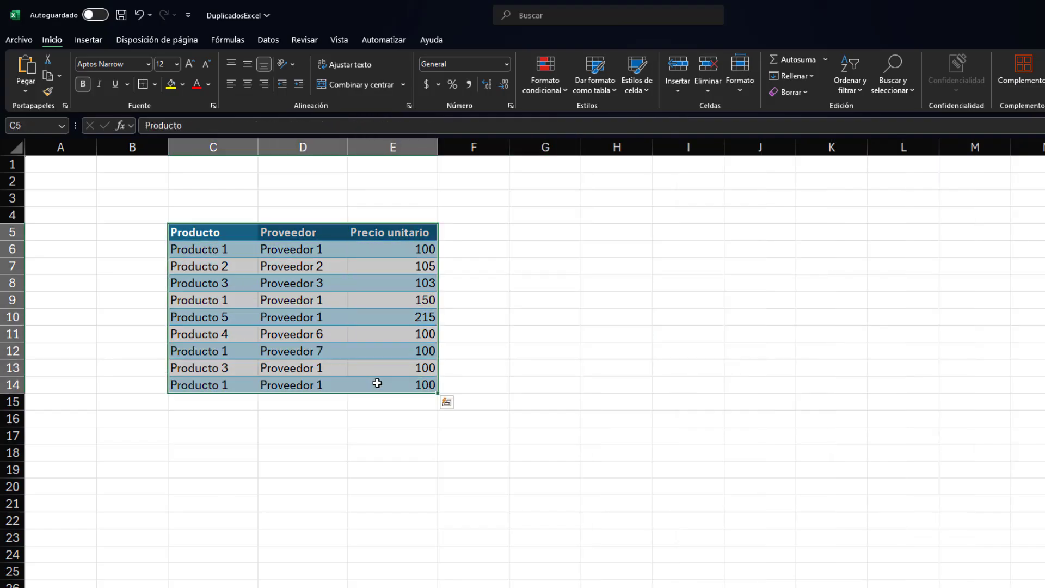
key(ctrl+t)
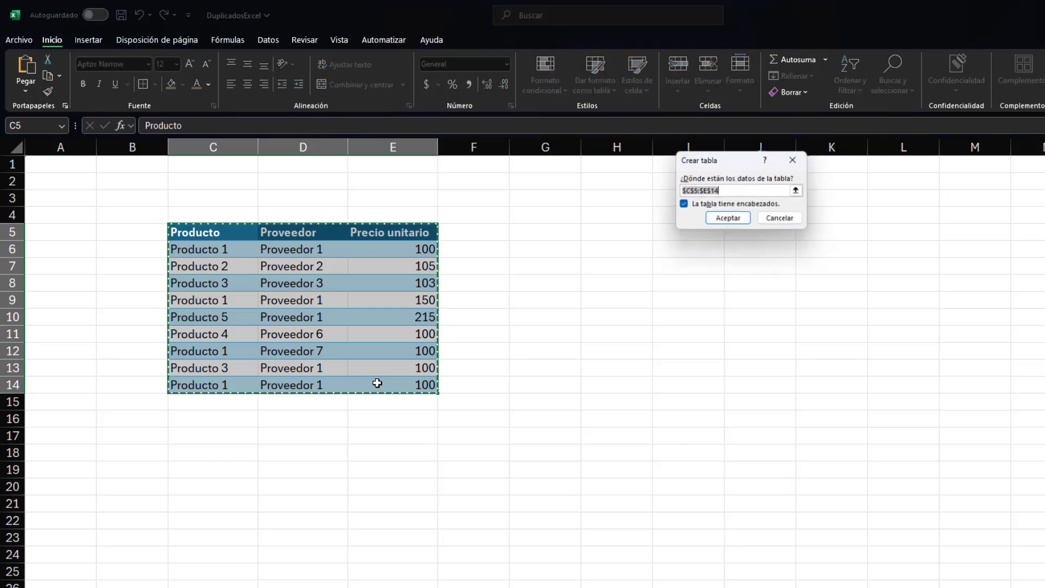
click(727, 219)
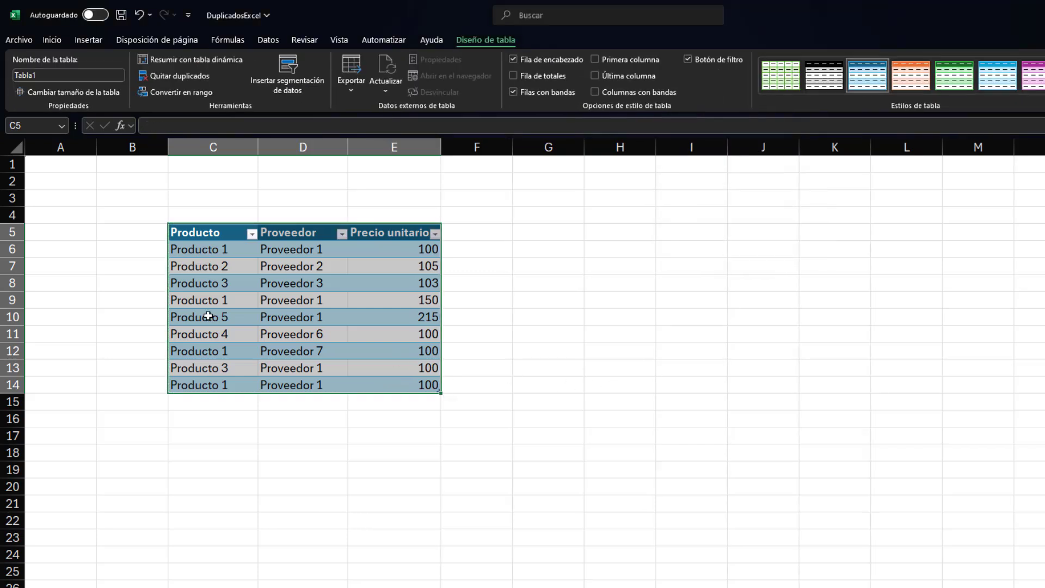
Create a formula-based conditional formatting rule for table data C6:E14 using =CONTAR.SI.CONJUNTO($C$6:$C$14,$C6,$D$6:$D$14,$D6)>1
click(207, 298)
drag(196, 249, 412, 386)
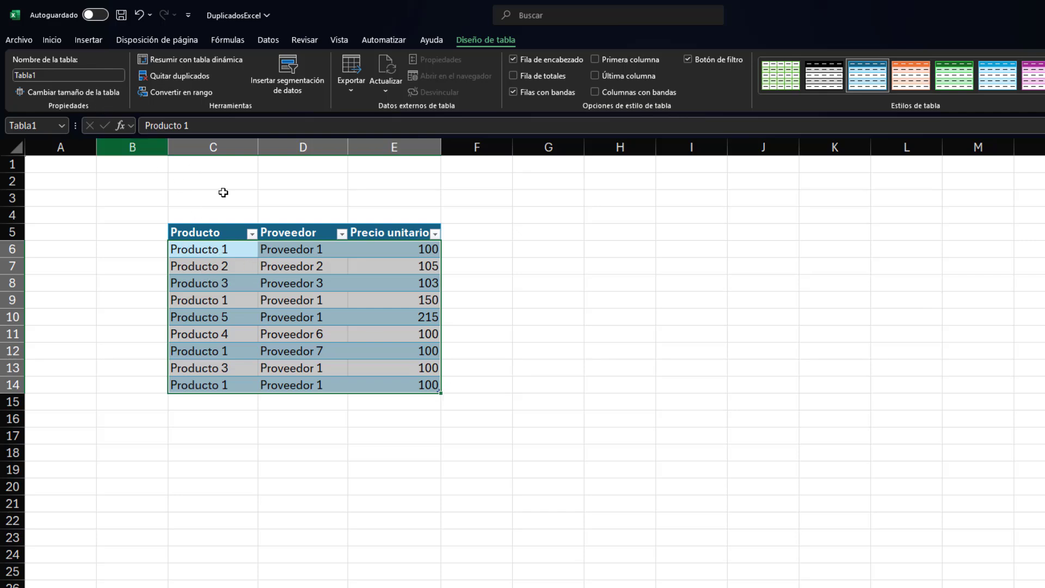
click(53, 41)
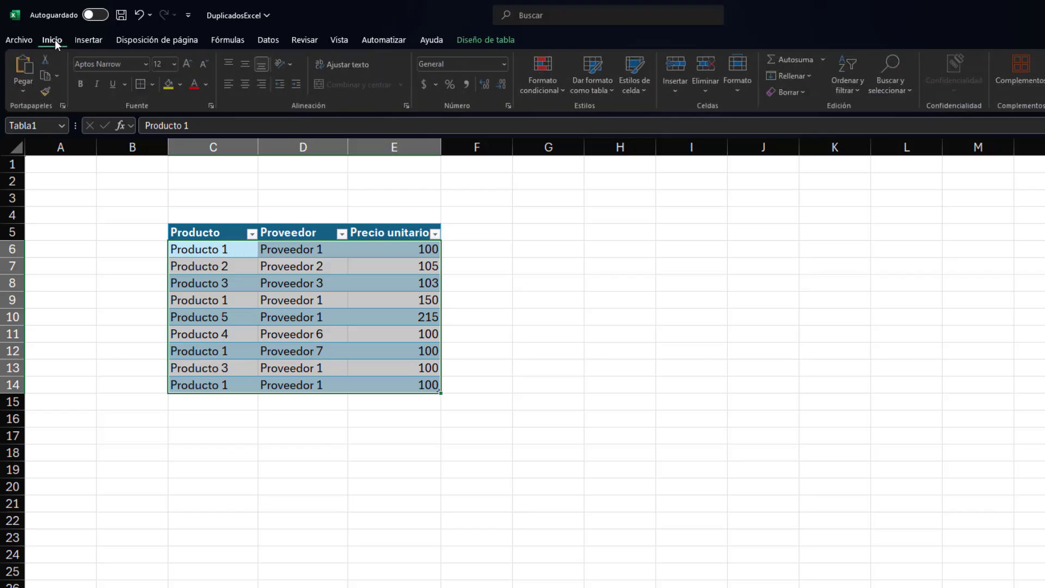
click(564, 91)
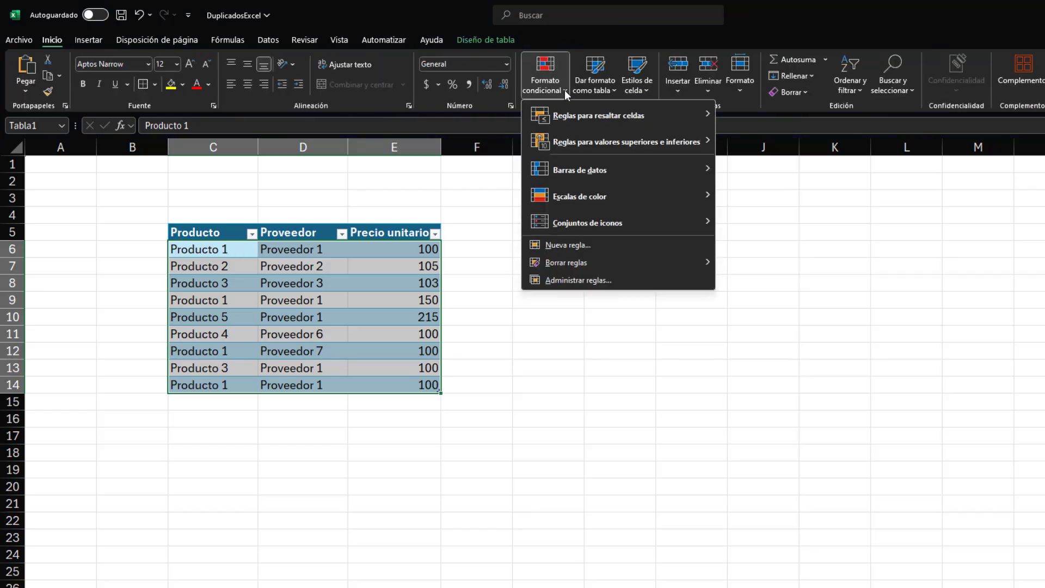
click(577, 281)
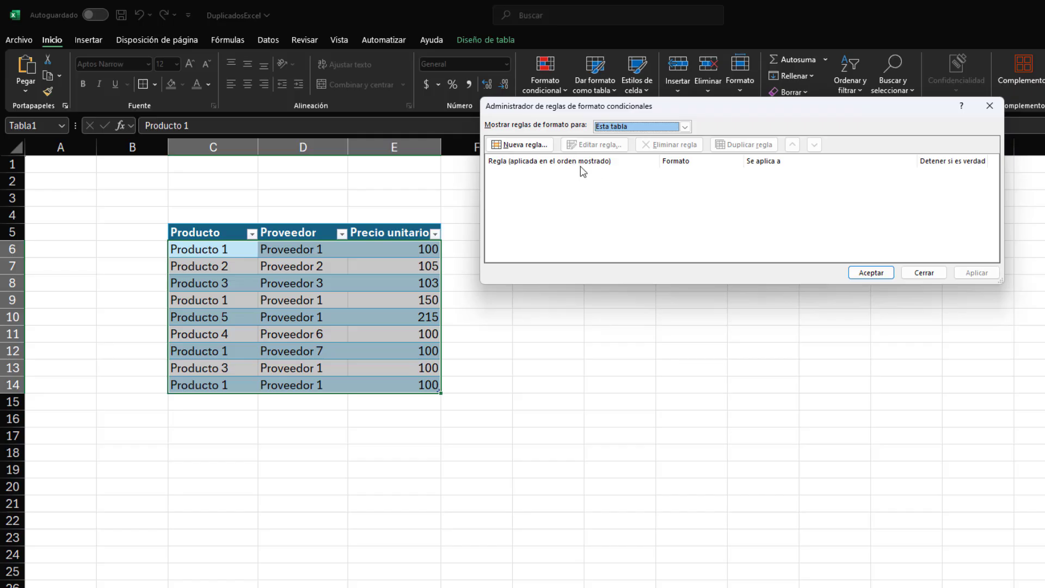
click(520, 144)
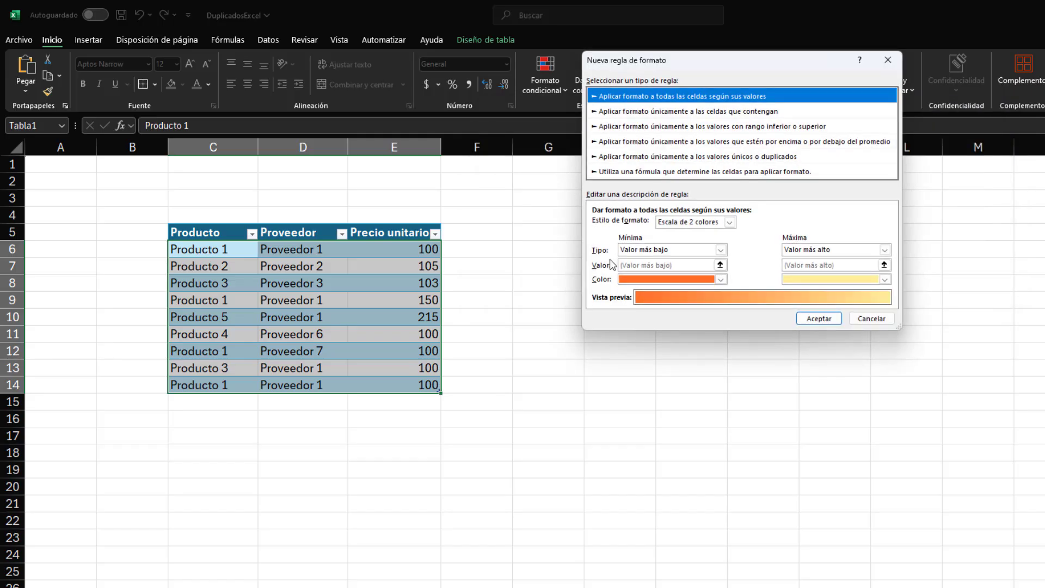
click(620, 171)
click(635, 225)
key(ctrl+v)
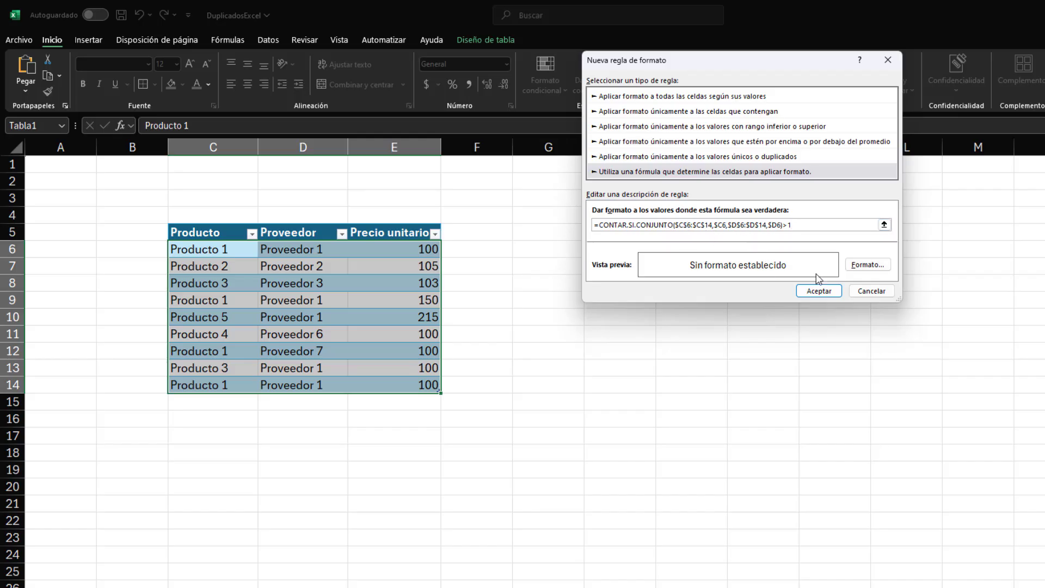
Give the new rule an orange fill and apply it to the table
click(858, 269)
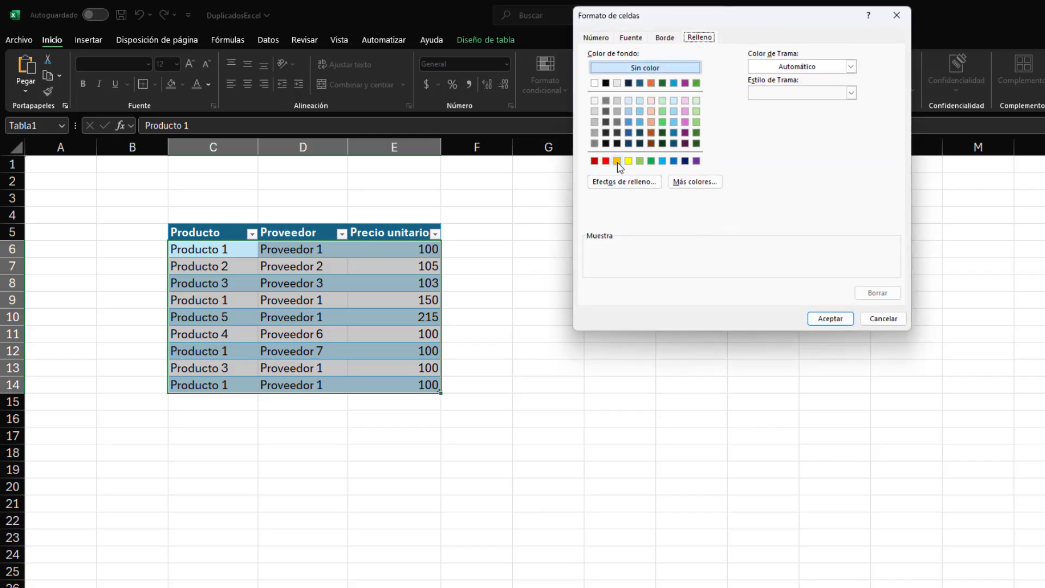
click(616, 160)
click(845, 321)
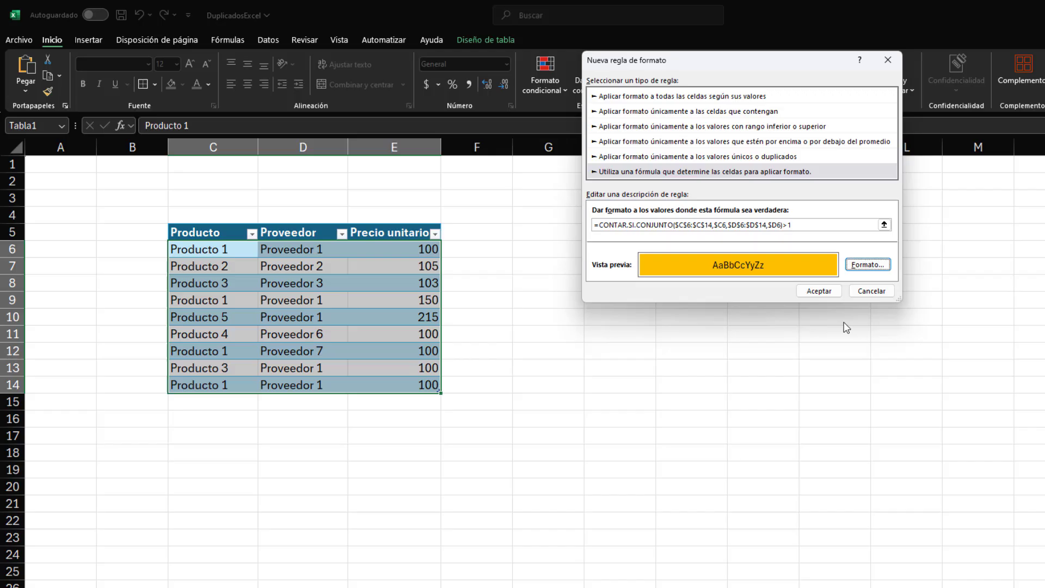
click(832, 292)
click(969, 275)
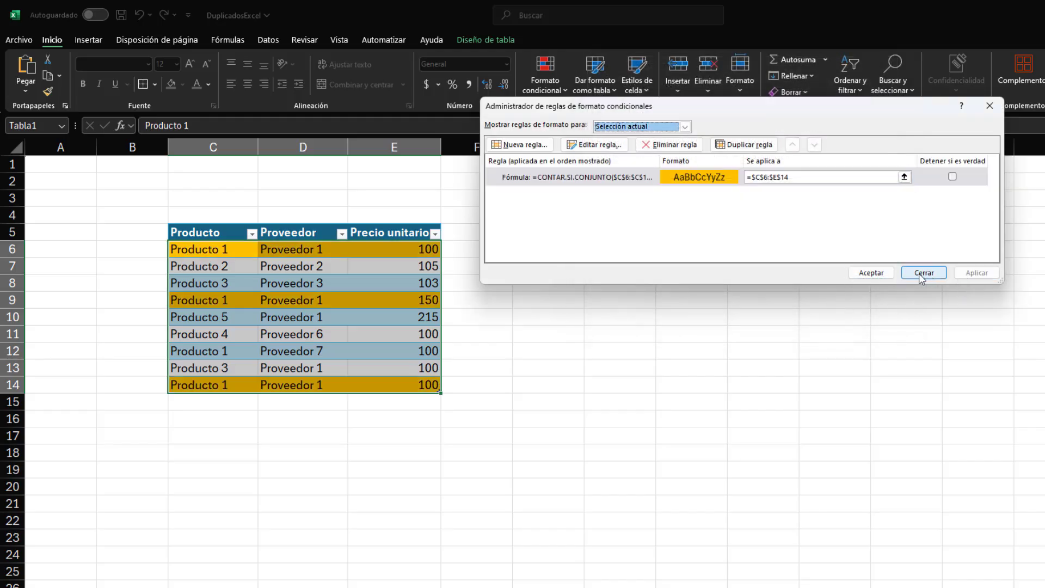
click(871, 273)
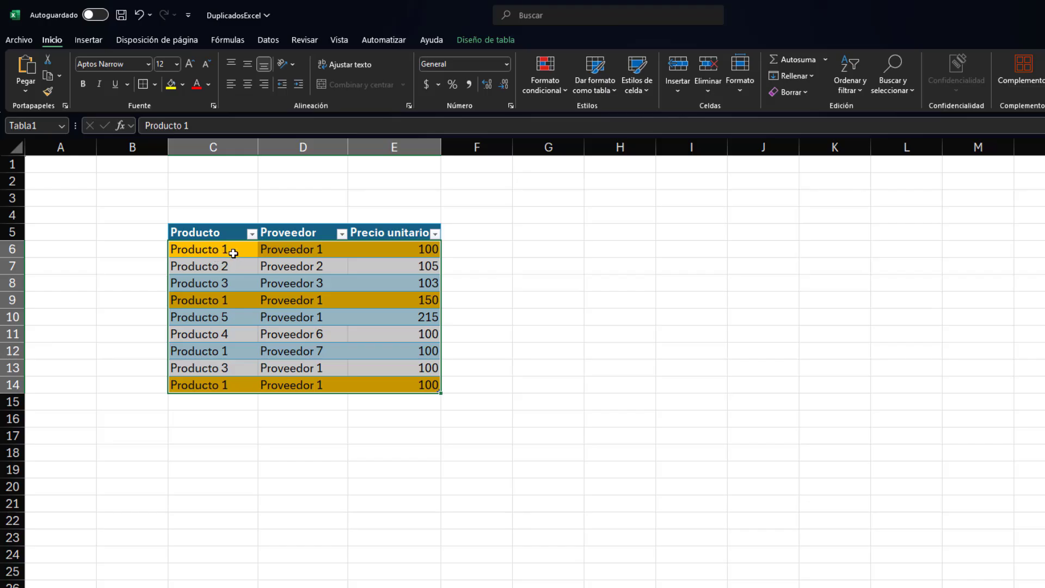
Compare the product and supplier pairs in table rows 6 and 9
click(250, 252)
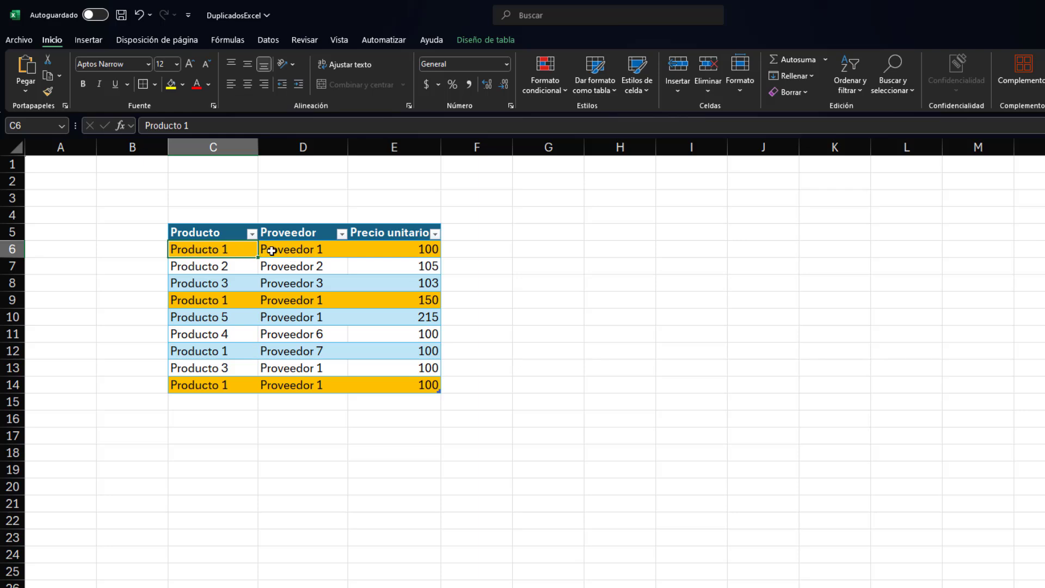
drag(207, 249, 337, 248)
drag(229, 301, 274, 301)
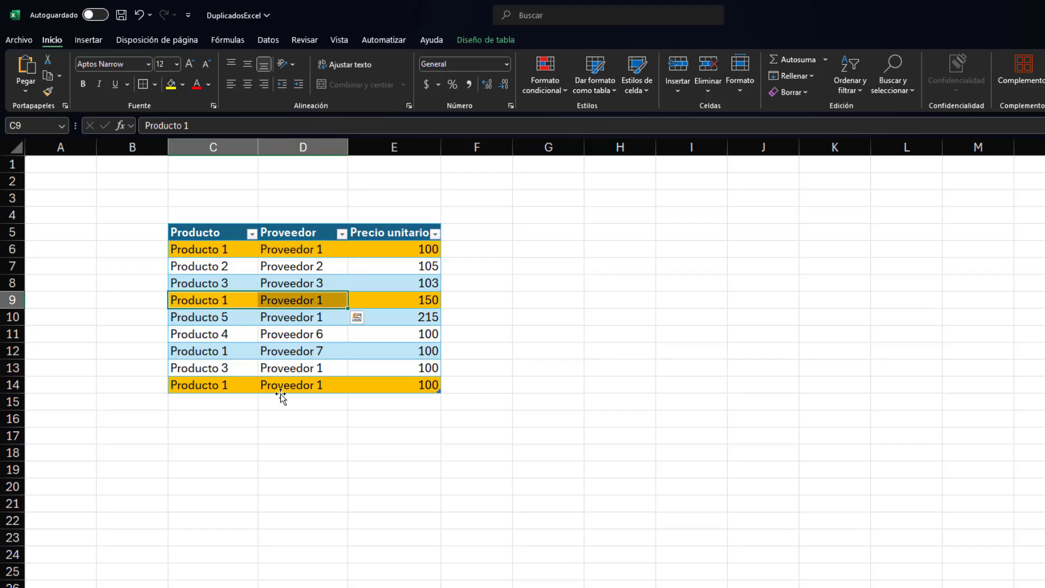
Add a table entry in row 15 with producto 1 as product and proveedor 1 as supplier
click(227, 404)
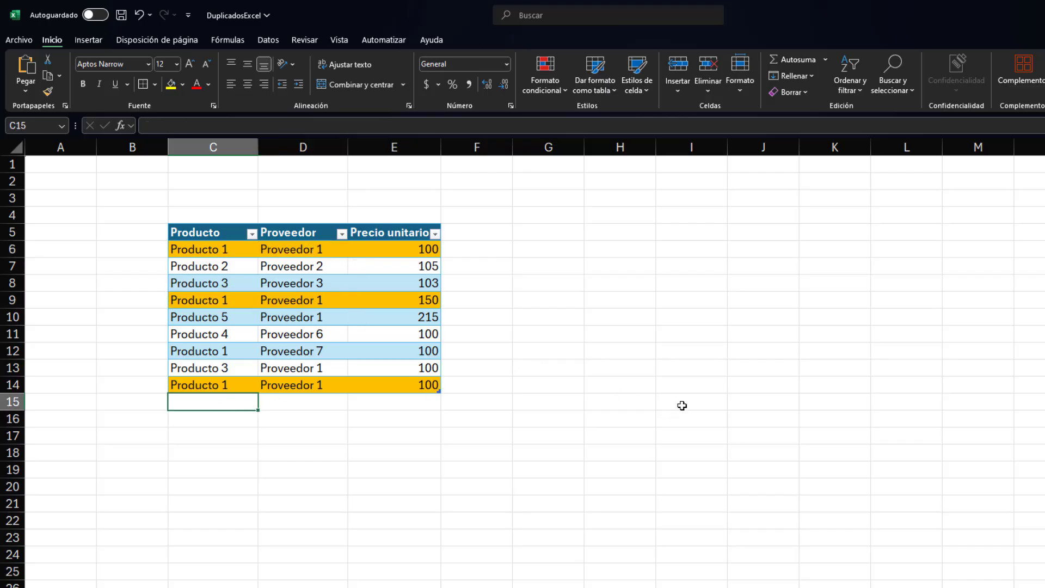
text(prodc)
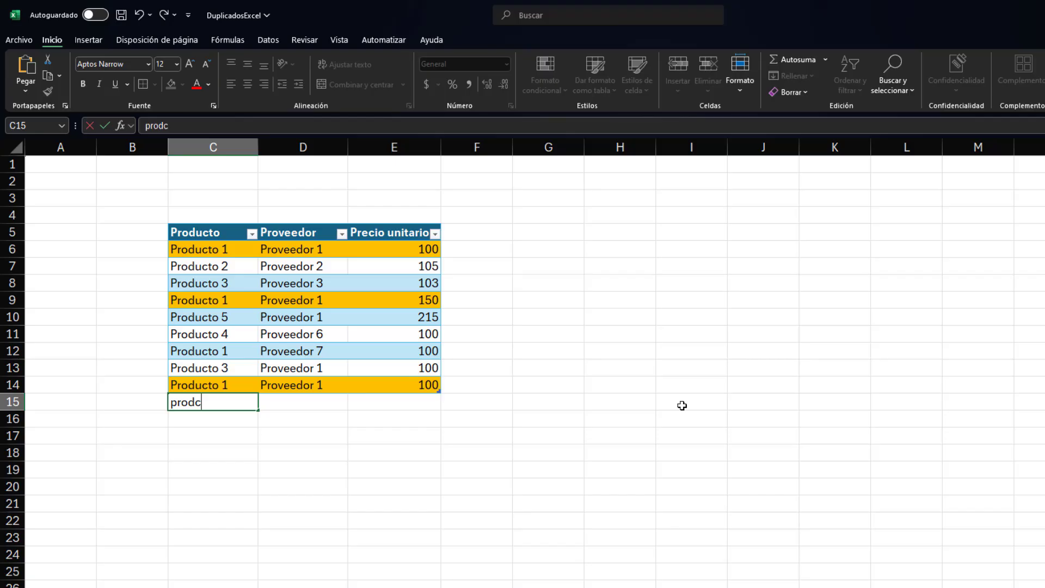
key(BackSpace)
text(ucto 1)
key(Tab)
text(pro)
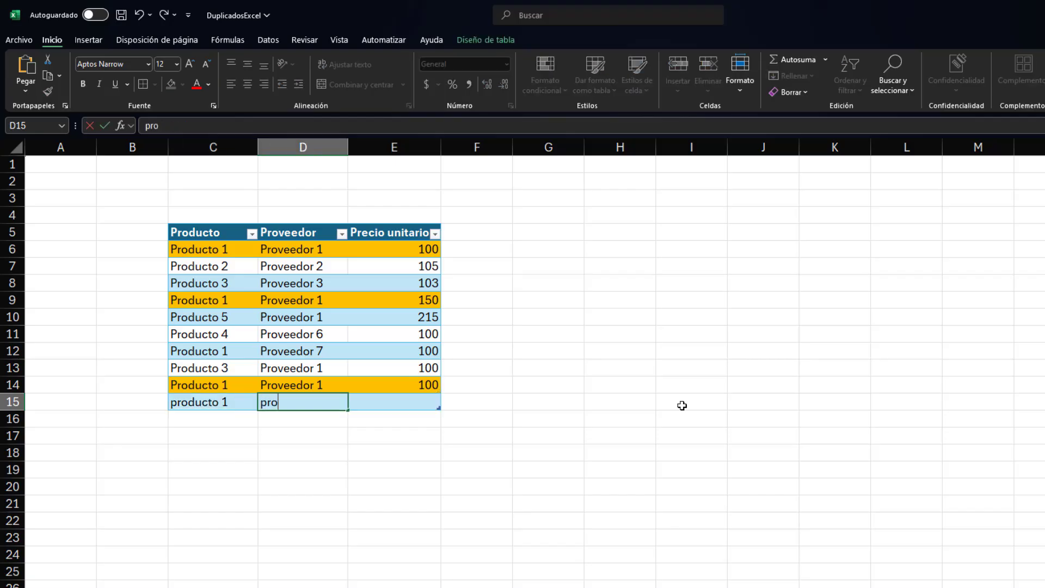
text(veedor 1)
key(Return)
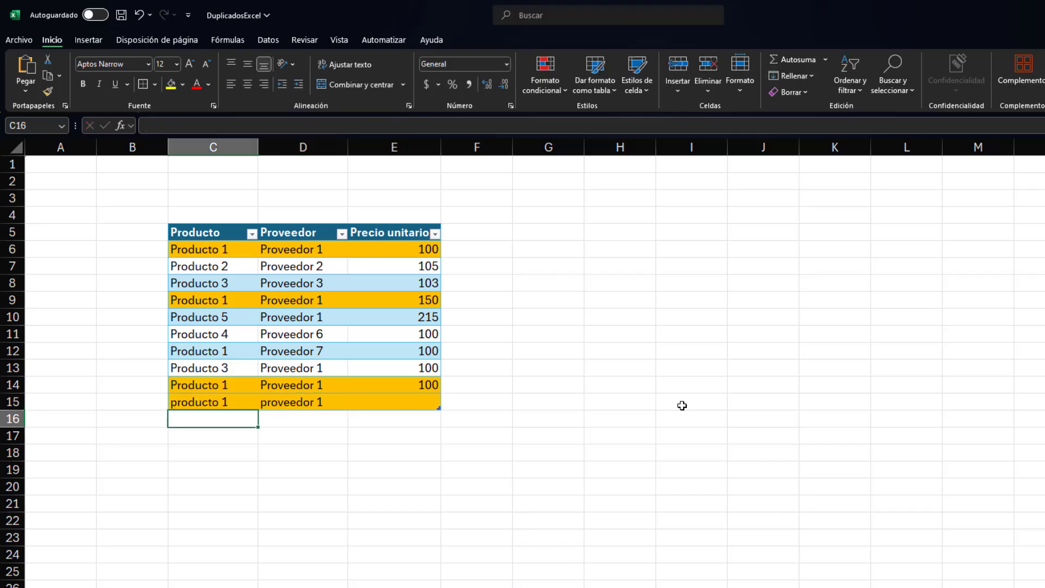